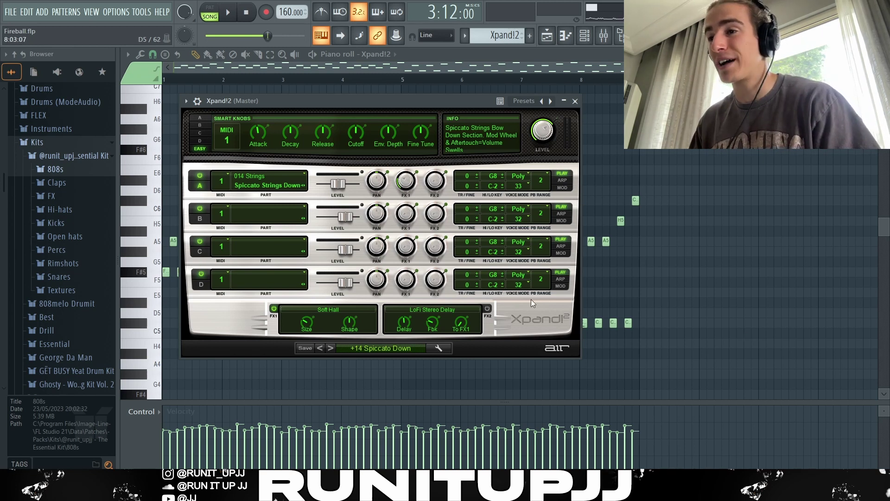
Step: Highlight the melody notes in the Xpand!2 piano roll by group: upper notes, first four bars, and the low D5 and C#5 notes
{"action": "left_click", "coordinate": [369, 347]}
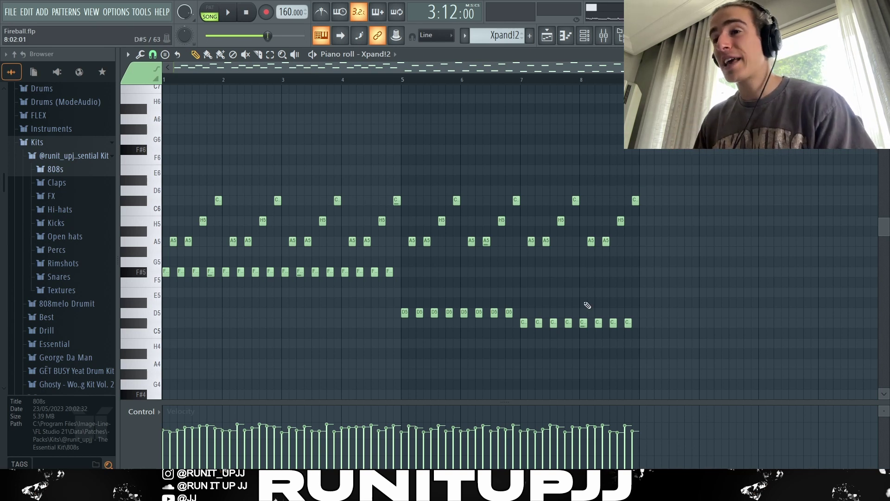
{"action": "left_click_drag", "start_coordinate": [675, 255], "coordinate": [163, 108]}
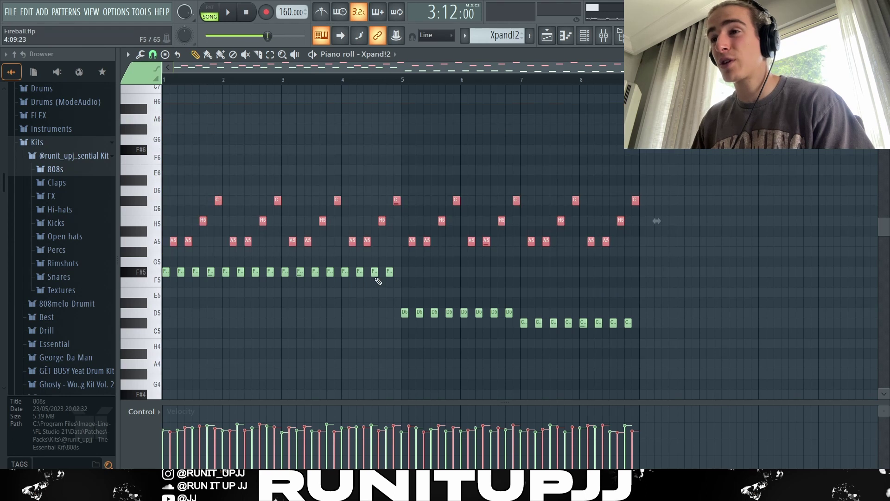
{"action": "left_click_drag", "start_coordinate": [390, 285], "coordinate": [162, 115]}
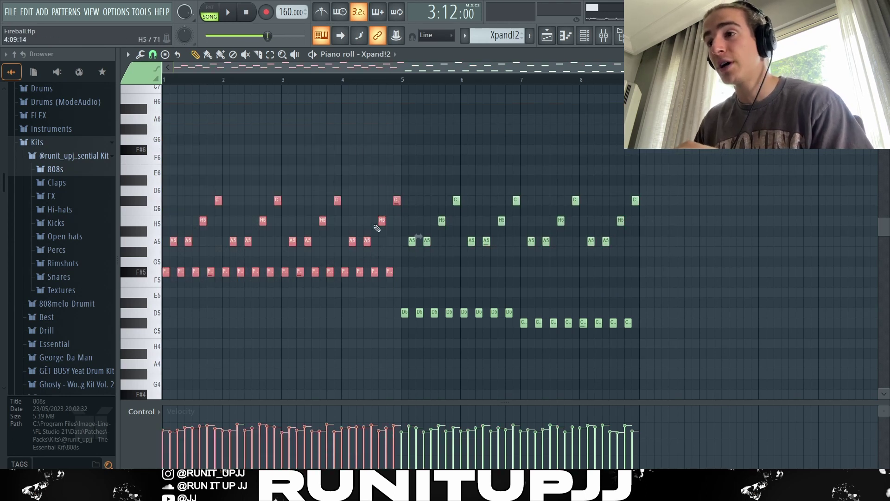
{"action": "left_click", "coordinate": [424, 265]}
{"action": "left_click_drag", "start_coordinate": [397, 306], "coordinate": [635, 321]}
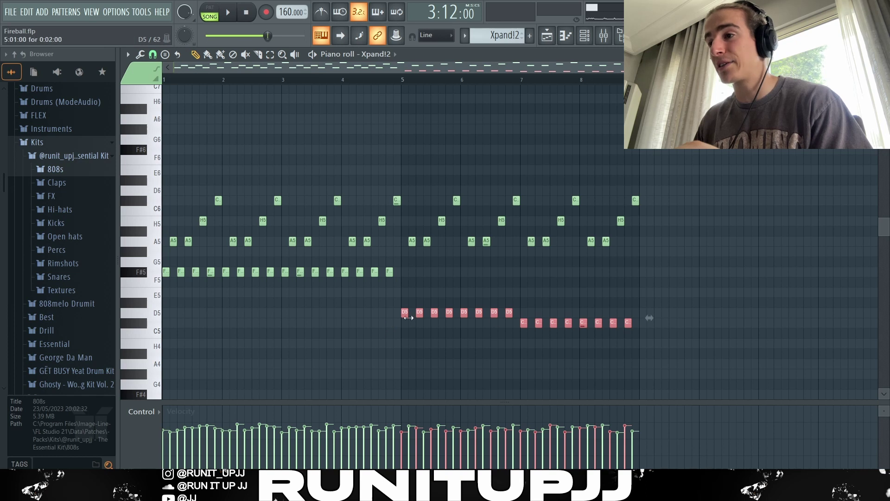
{"action": "left_click", "coordinate": [742, 284]}
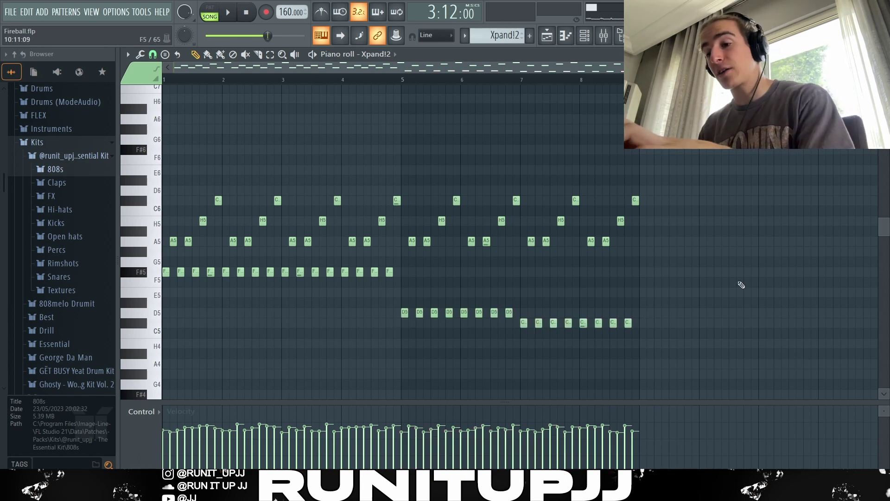
Step: Flip the Xpand!2 notes horizontally with start times preserved
{"action": "key", "text": "alt+y"}
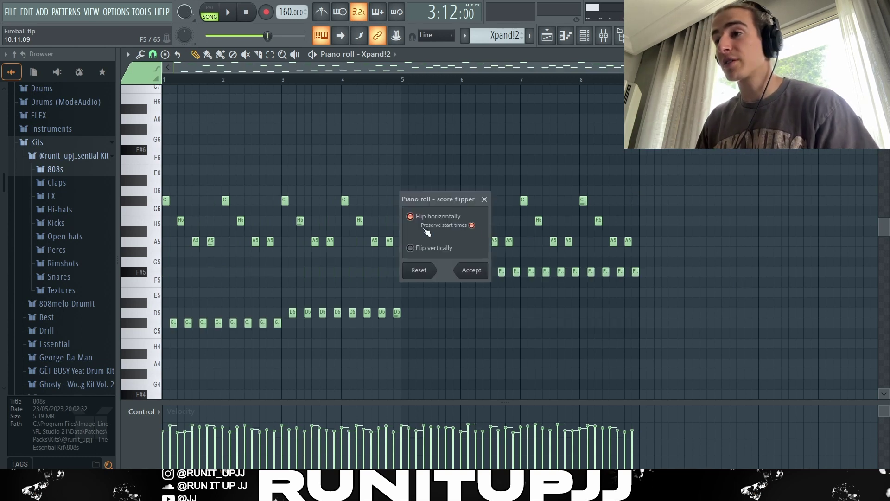
{"action": "left_click", "coordinate": [469, 271]}
Step: Quick render the Xpand!2 pattern as an audio clip in the playlist and open the rendered clip
{"action": "key", "text": "F5"}
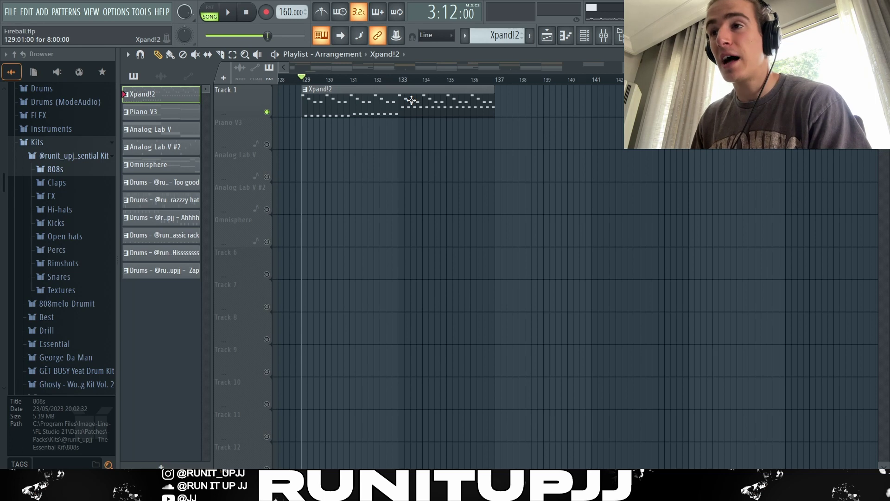
{"action": "right_click", "coordinate": [174, 94]}
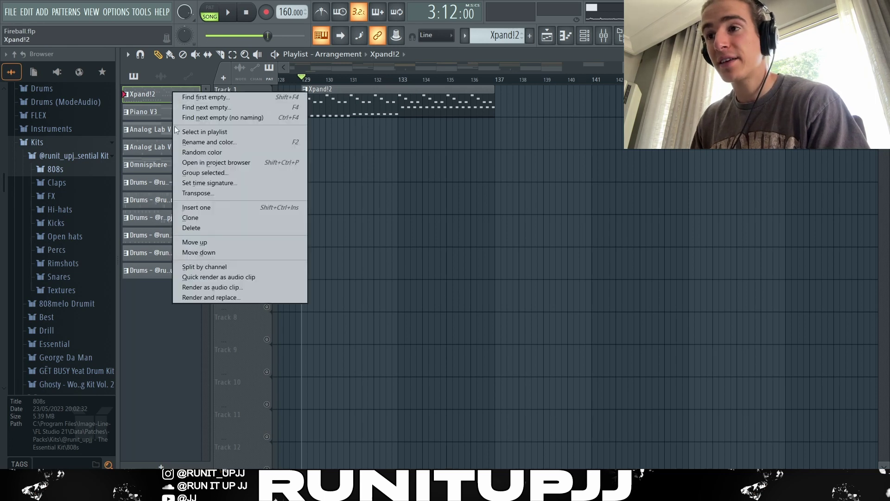
{"action": "left_click", "coordinate": [207, 276]}
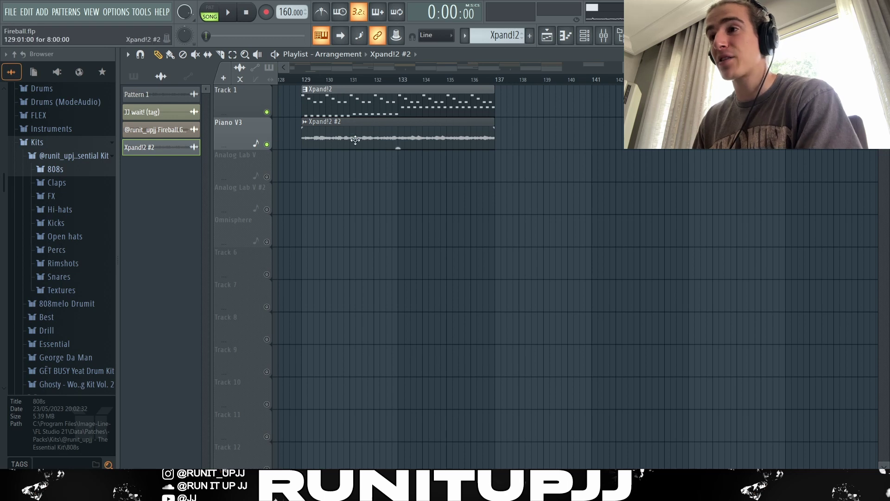
{"action": "double_click", "coordinate": [356, 140]}
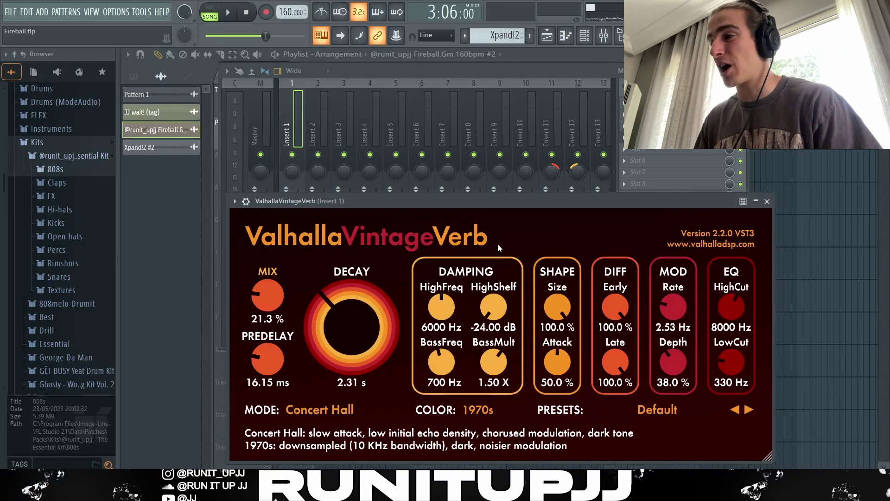
Step: Close the ValhallaVintageVerb effect and the mixer, and play back the Fireball audio clip in the playlist
{"action": "key", "text": "Escape"}
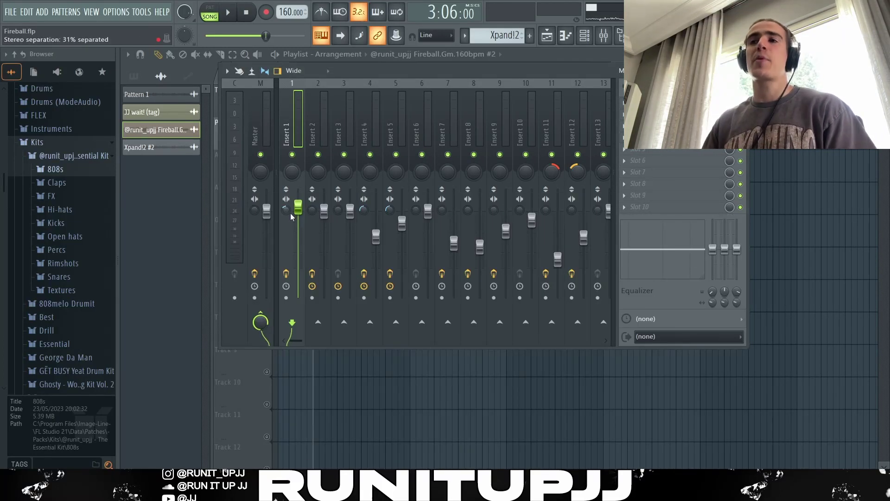
{"action": "key", "text": "F9"}
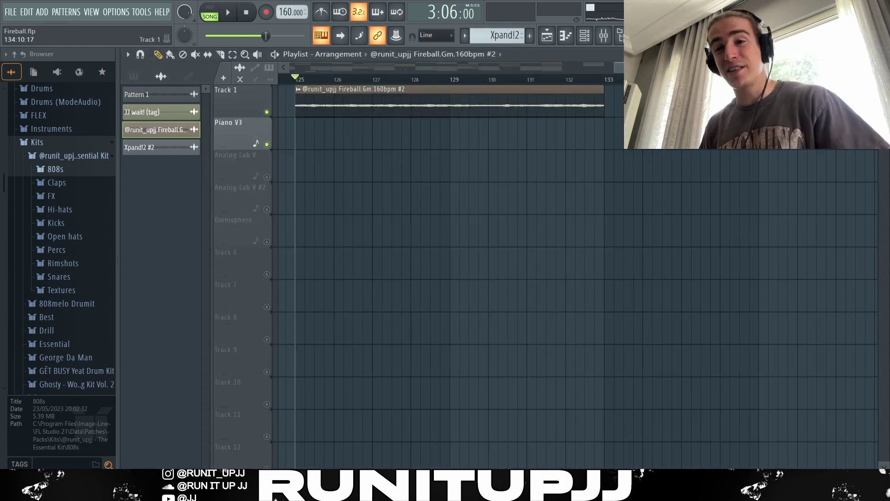
{"action": "key", "text": "space"}
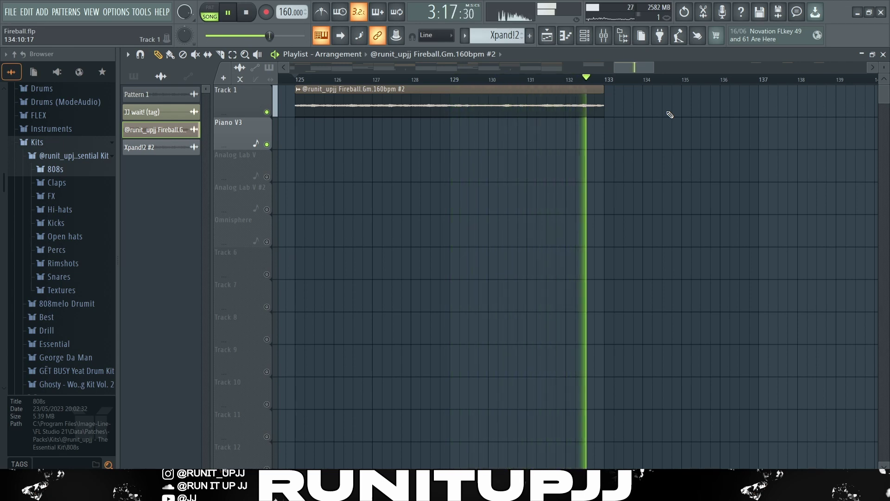
{"action": "key", "text": "space"}
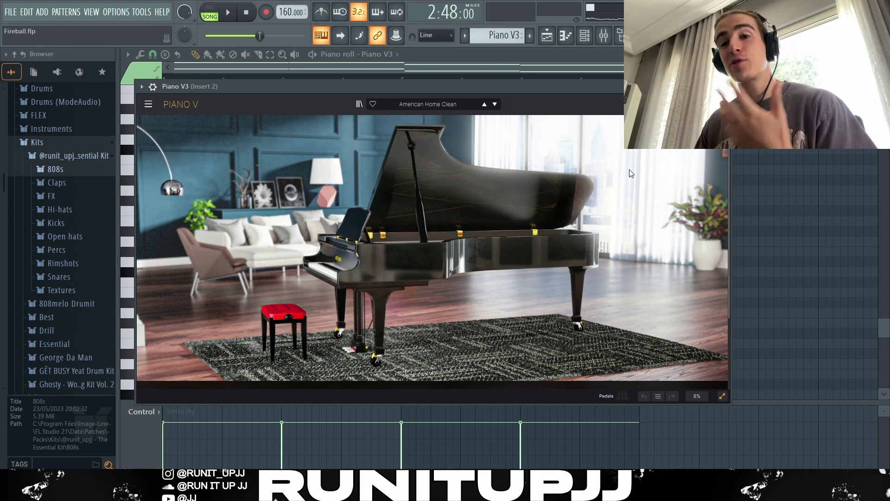
Step: Highlight the upper and lower octaves of the Piano V3 bass notes and play the pattern back
{"action": "left_click", "coordinate": [726, 86]}
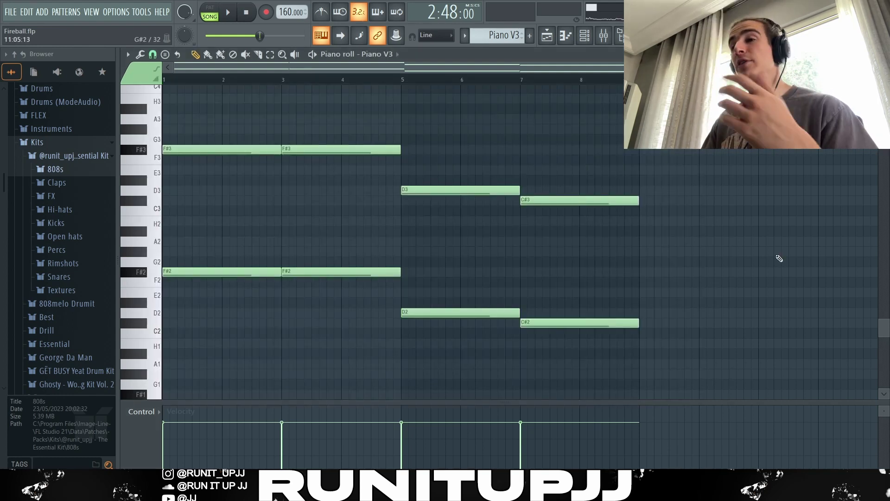
{"action": "left_click_drag", "start_coordinate": [230, 130], "coordinate": [334, 183]}
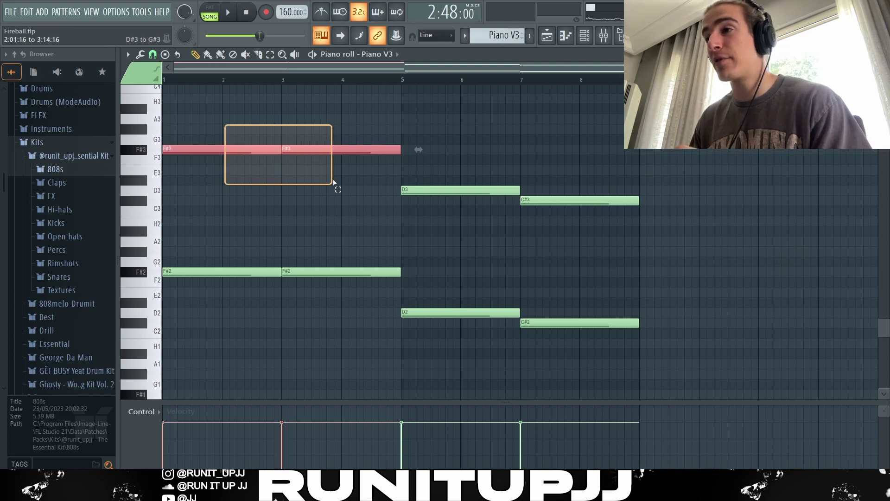
{"action": "left_click", "coordinate": [449, 190], "text": "ctrl+shift"}
{"action": "left_click", "coordinate": [533, 200], "text": "ctrl+shift"}
{"action": "left_click_drag", "start_coordinate": [250, 270], "coordinate": [364, 292]}
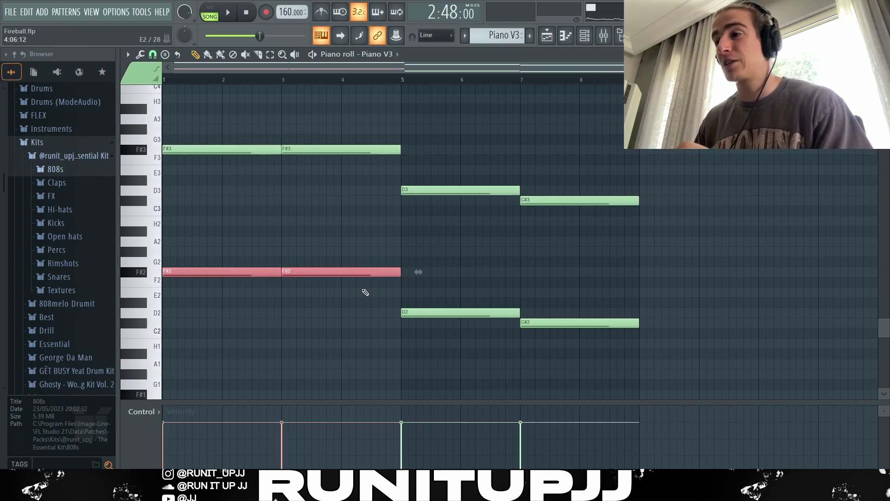
{"action": "left_click", "coordinate": [424, 313], "text": "ctrl+shift"}
{"action": "left_click", "coordinate": [764, 283]}
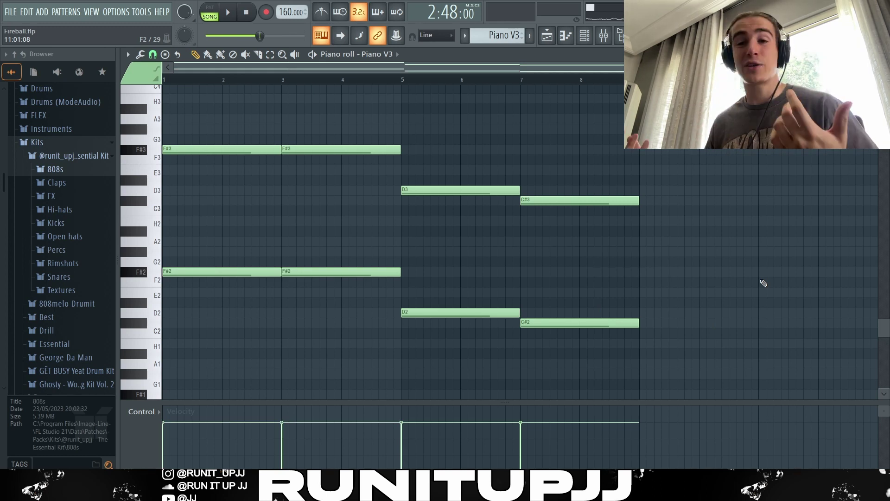
{"action": "key", "text": "space"}
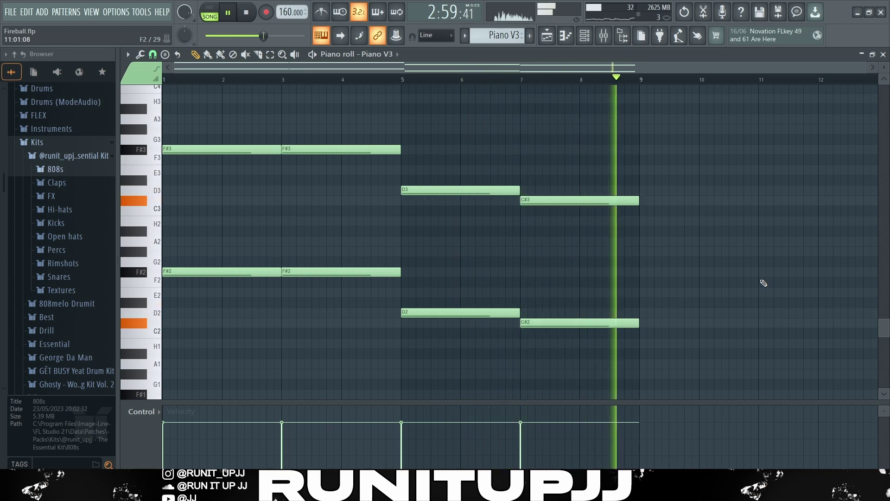
{"action": "key", "text": "space"}
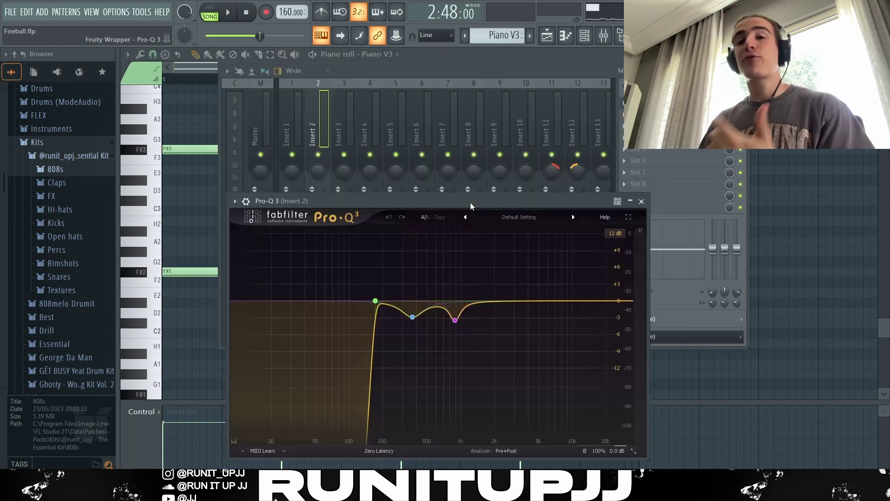
Step: Examine the Pro-Q 3 equalizer curve on Insert 2, and play the Analog Lab V pattern
{"action": "left_click_drag", "start_coordinate": [470, 203], "coordinate": [389, 123]}
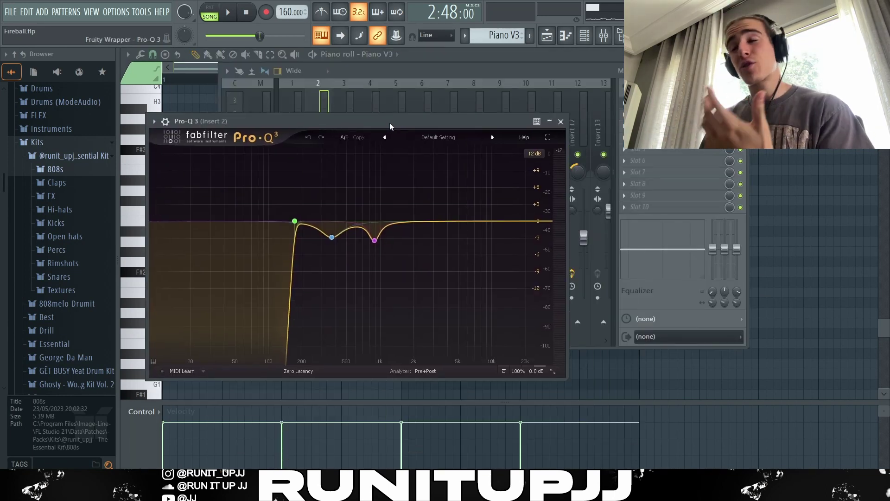
{"action": "mouse_move", "coordinate": [247, 210]}
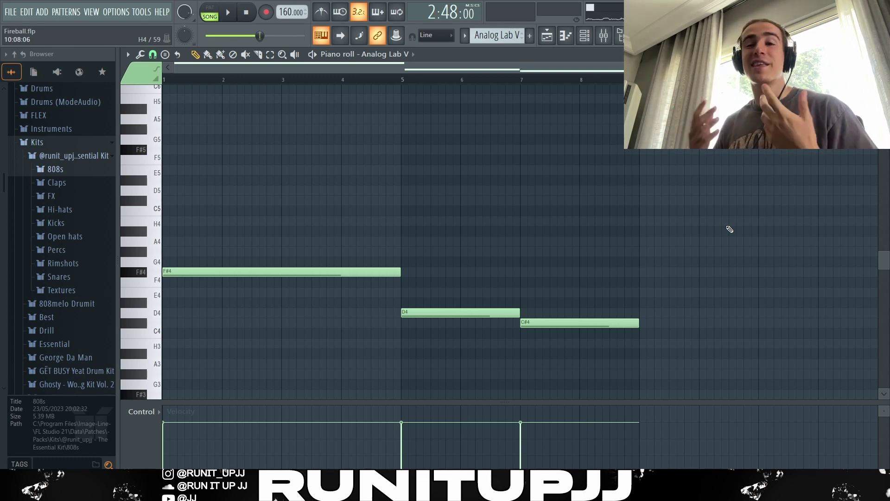
{"action": "key", "text": "space"}
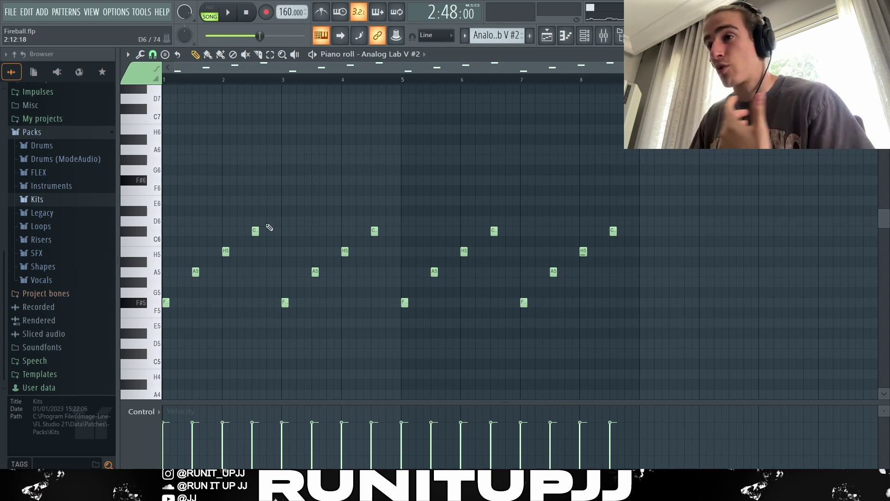
Step: Highlight the A5 and C#6 notes of the Analog Lab V #2 pattern, clear the selection and play it back
{"action": "left_click_drag", "start_coordinate": [193, 277], "coordinate": [597, 257]}
{"action": "left_click_drag", "start_coordinate": [635, 226], "coordinate": [218, 246]}
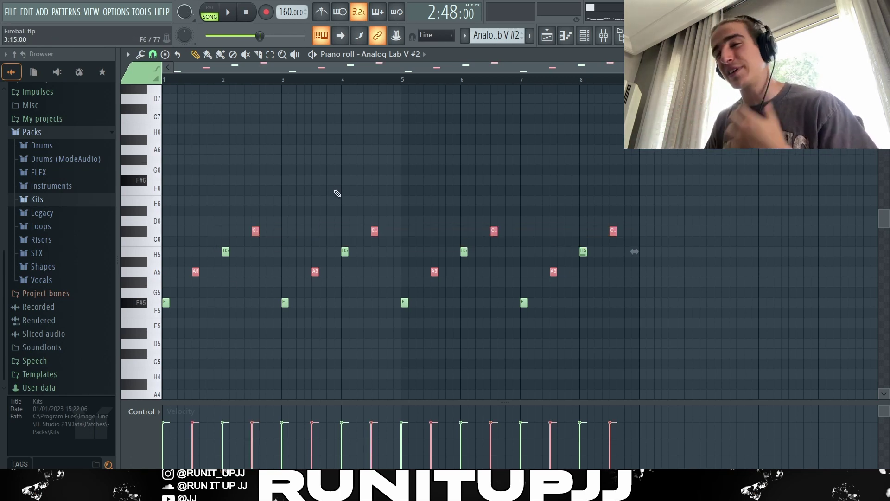
{"action": "key", "text": "ctrl+d"}
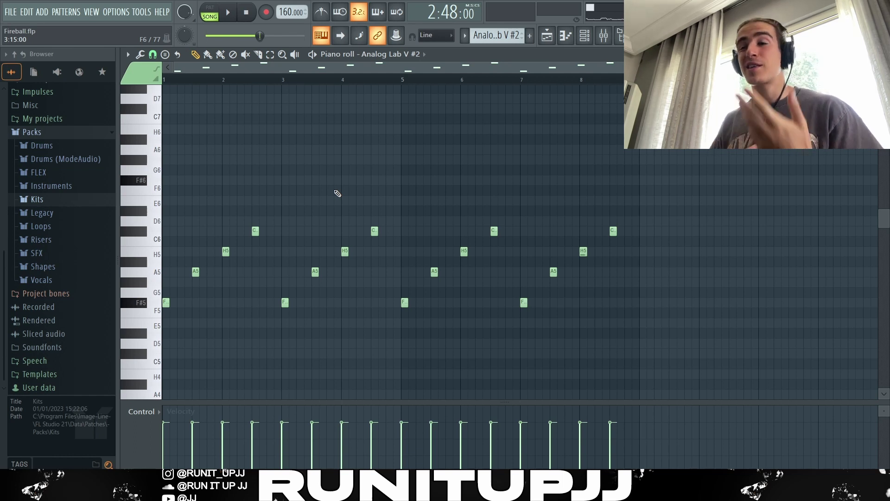
{"action": "key", "text": "space"}
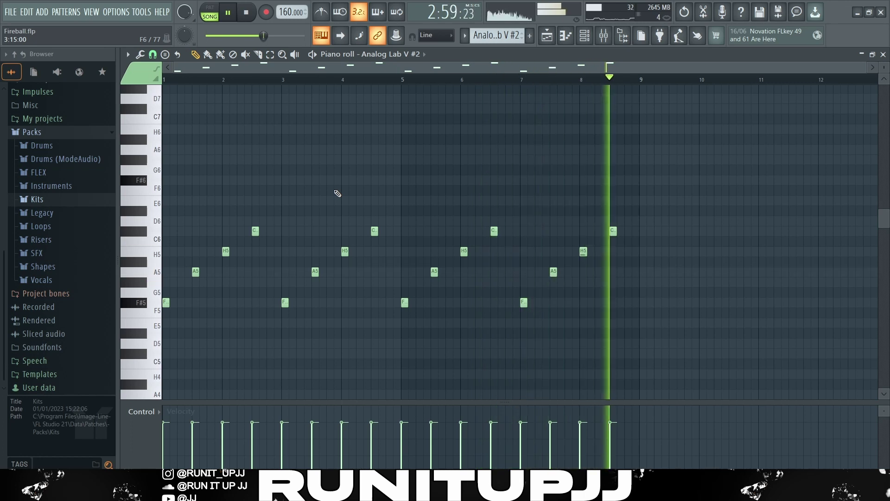
{"action": "key", "text": "space"}
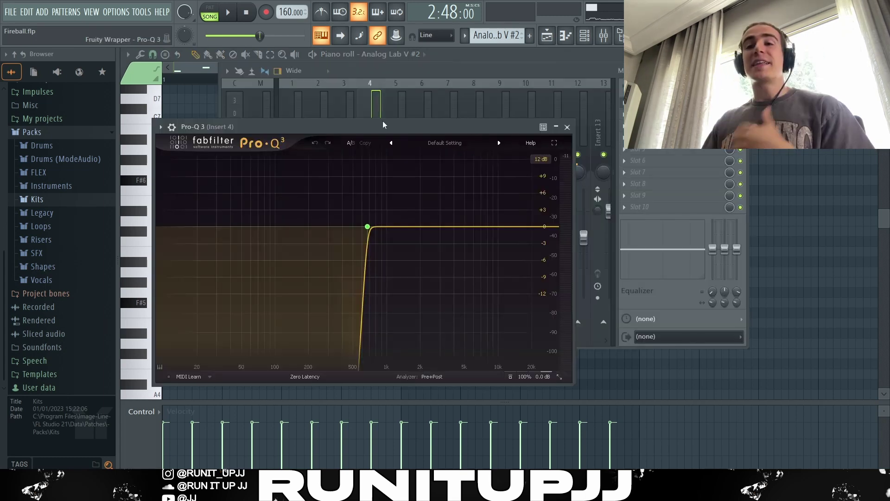
Step: Examine the Pro-Q 3 low cut and the ShaperBox2 panning curve on Insert 4
{"action": "left_click_drag", "start_coordinate": [383, 120], "coordinate": [382, 96]}
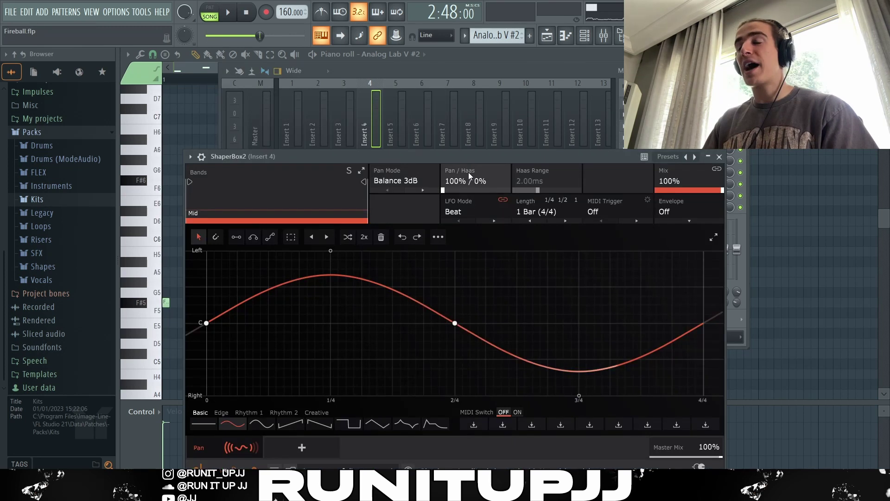
{"action": "left_click_drag", "start_coordinate": [477, 154], "coordinate": [462, 91]}
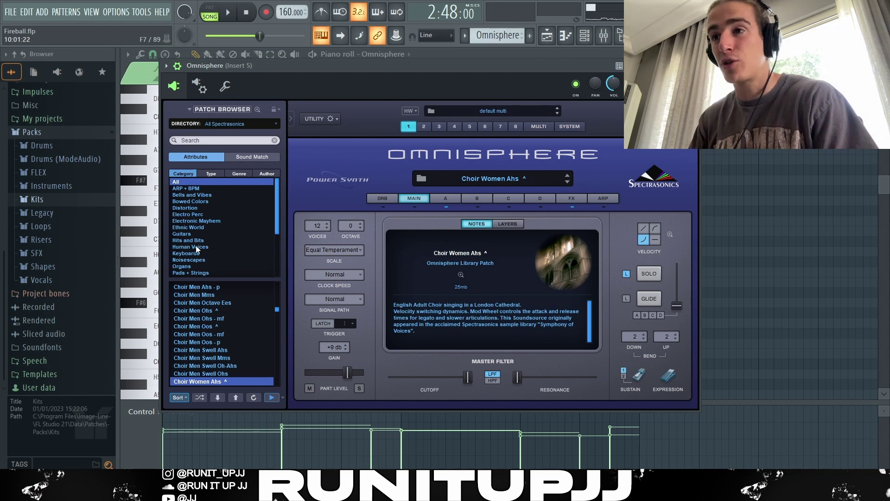
Step: Highlight the first two F#6 notes, the D6 and the long C#6 in the Omnisphere choir pattern
{"action": "scroll", "coordinate": [196, 246], "scroll_direction": "down", "scroll_amount": 1}
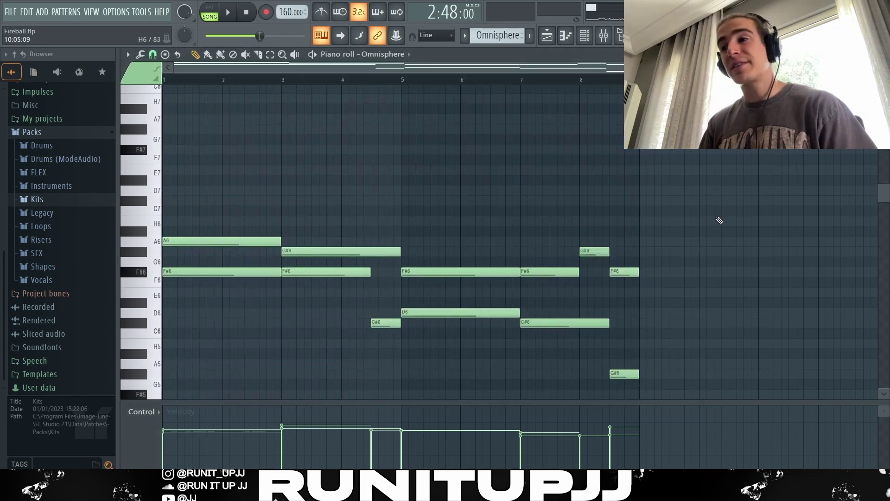
{"action": "left_click", "coordinate": [239, 273], "text": "ctrl"}
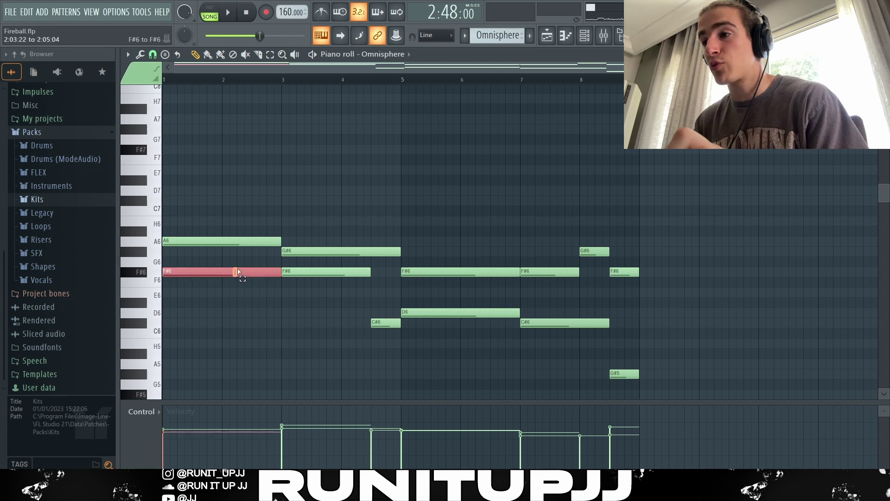
{"action": "left_click", "coordinate": [324, 272], "text": "ctrl"}
{"action": "left_click", "coordinate": [433, 313], "text": "ctrl"}
{"action": "left_click", "coordinate": [550, 325], "text": "ctrl"}
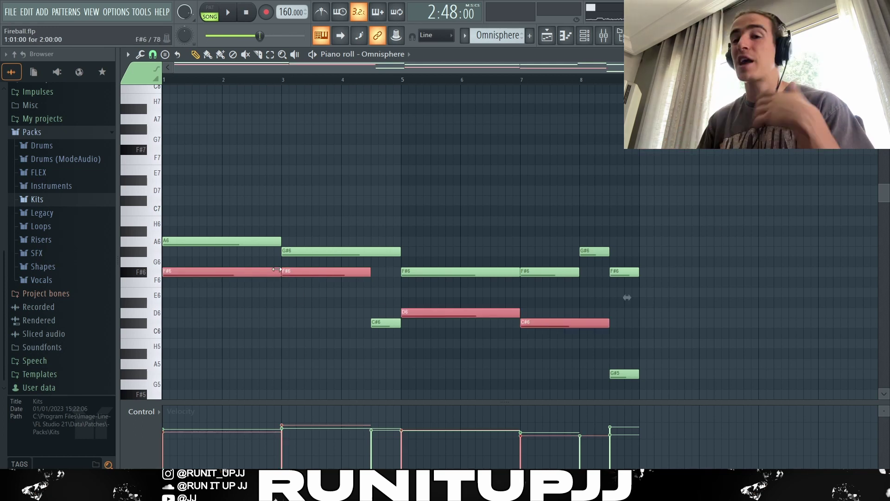
Step: Highlight the short C#6 and final G#5 notes of the choir pattern, and then the opening A6 and G#6 notes
{"action": "left_click", "coordinate": [376, 324]}
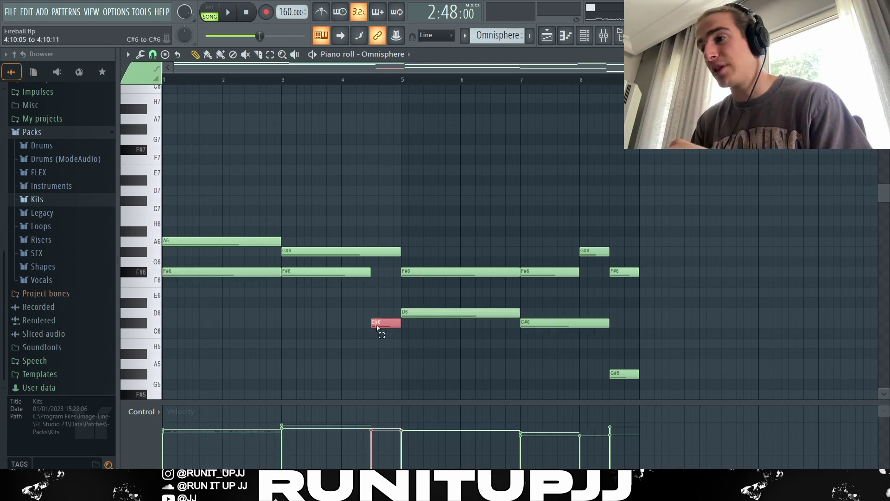
{"action": "scroll", "coordinate": [598, 383], "scroll_direction": "down", "scroll_amount": 1}
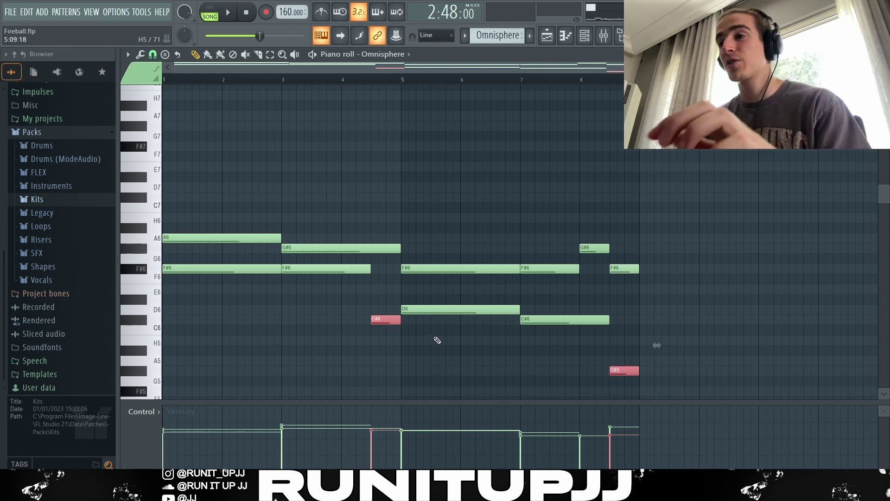
{"action": "left_click", "coordinate": [239, 249]}
{"action": "left_click_drag", "start_coordinate": [240, 249], "coordinate": [344, 235]}
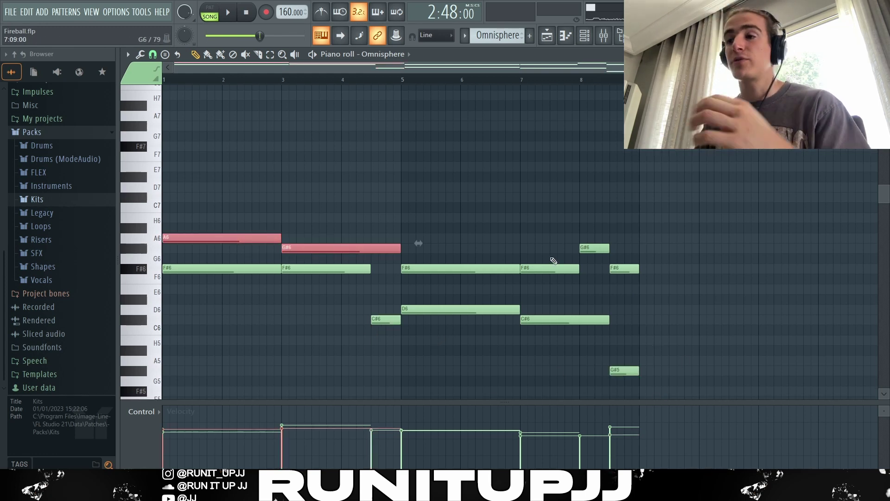
Step: Highlight the short G#6 note in bar 8 of the choir pattern, and then select all notes and open the randomizer
{"action": "left_click_drag", "start_coordinate": [559, 259], "coordinate": [659, 247]}
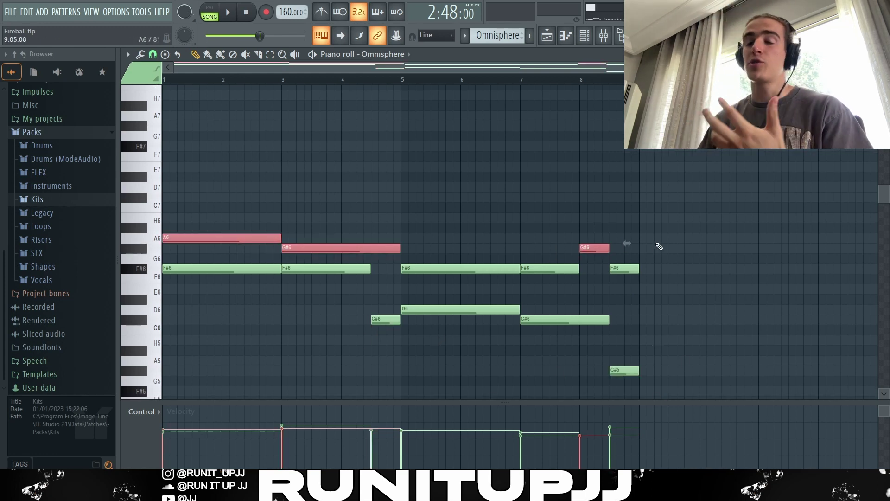
{"action": "left_click", "coordinate": [704, 255]}
{"action": "scroll", "coordinate": [704, 255], "scroll_direction": "down", "scroll_amount": 2}
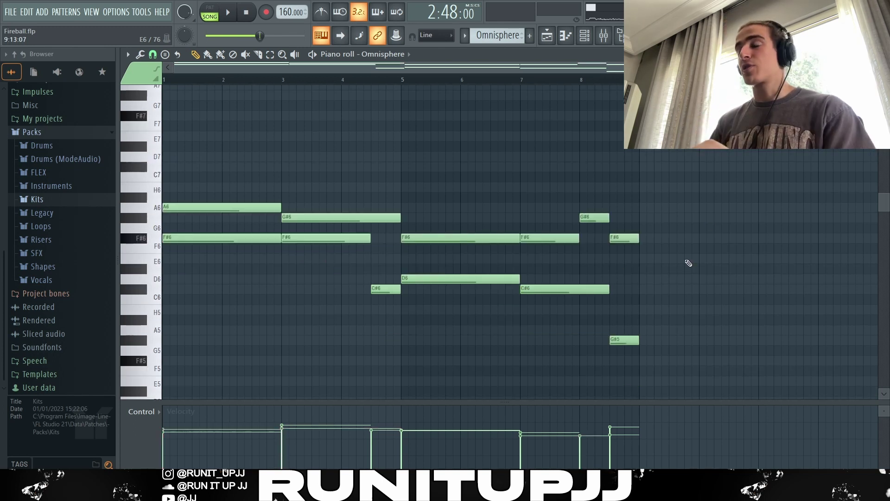
{"action": "key", "text": "ctrl+a"}
{"action": "key", "text": "alt+r"}
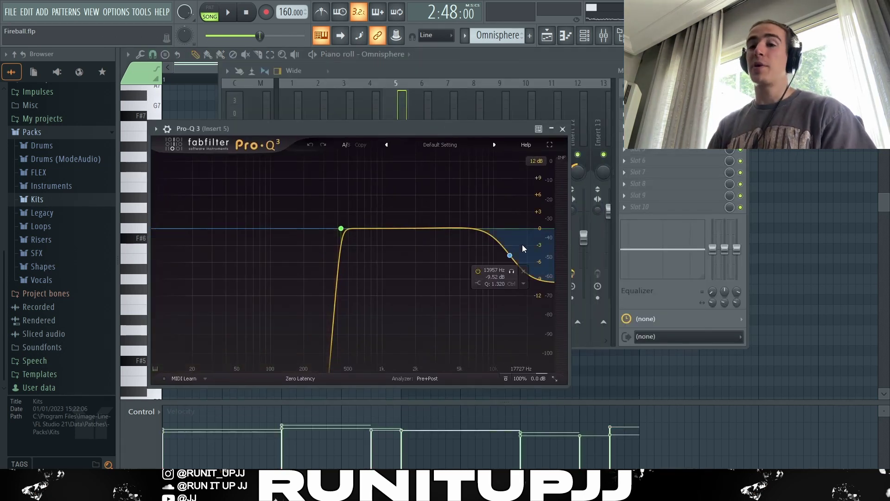
Step: Examine the Pro-Q 3 low cut and high shelf on Insert 5, and play back the arrangement from bar 125
{"action": "mouse_move", "coordinate": [338, 234]}
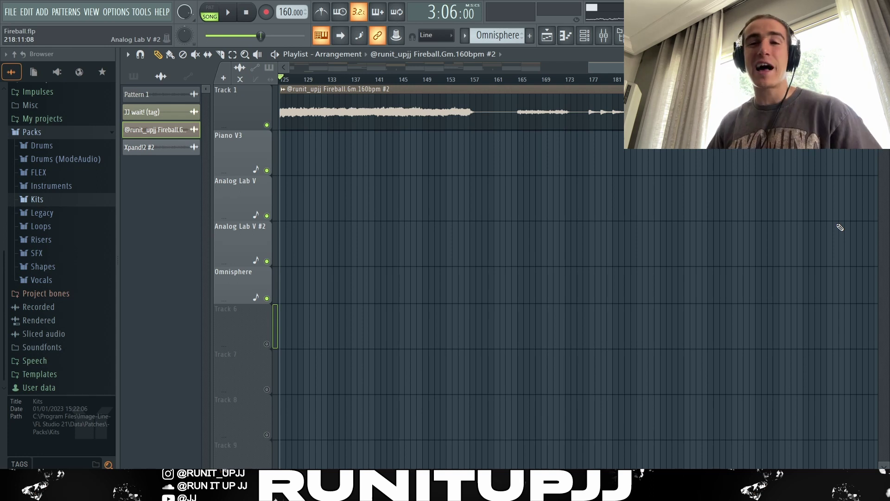
{"action": "key", "text": "space"}
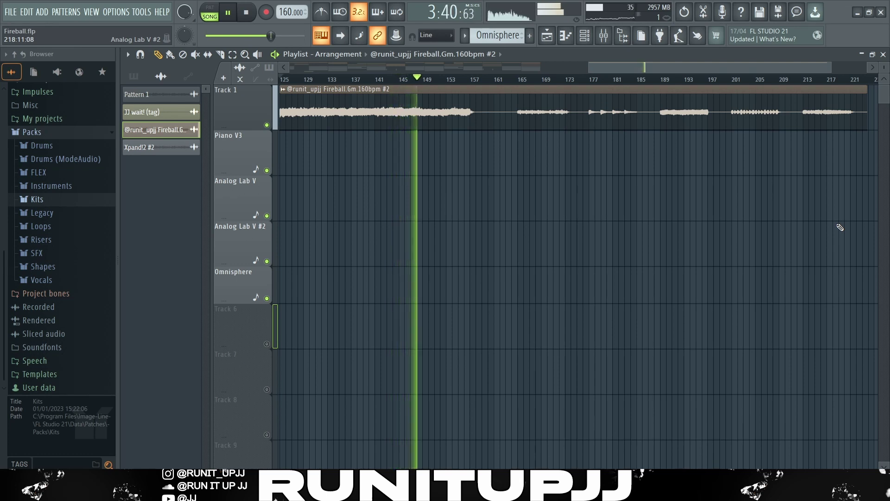
{"action": "key", "text": "space"}
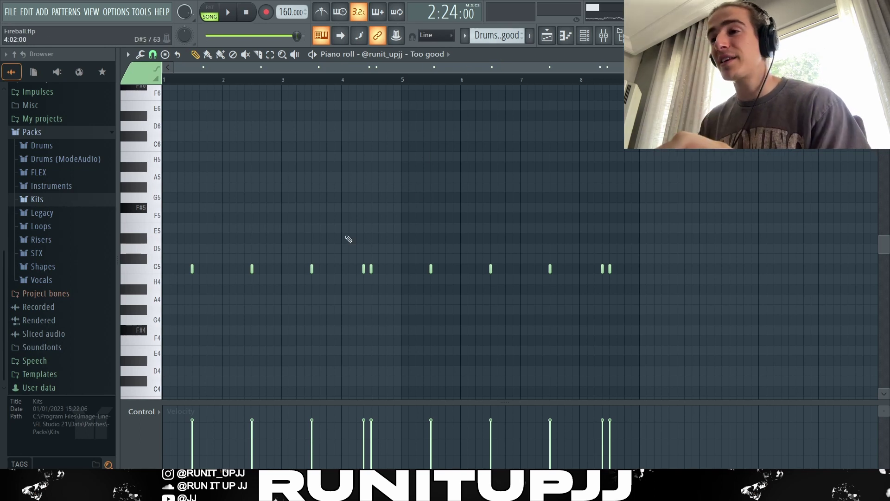
Step: Highlight the extra hit in bar 4 of the Too good drum pattern, and then the pattern's first four bars
{"action": "left_click_drag", "start_coordinate": [348, 239], "coordinate": [372, 278]}
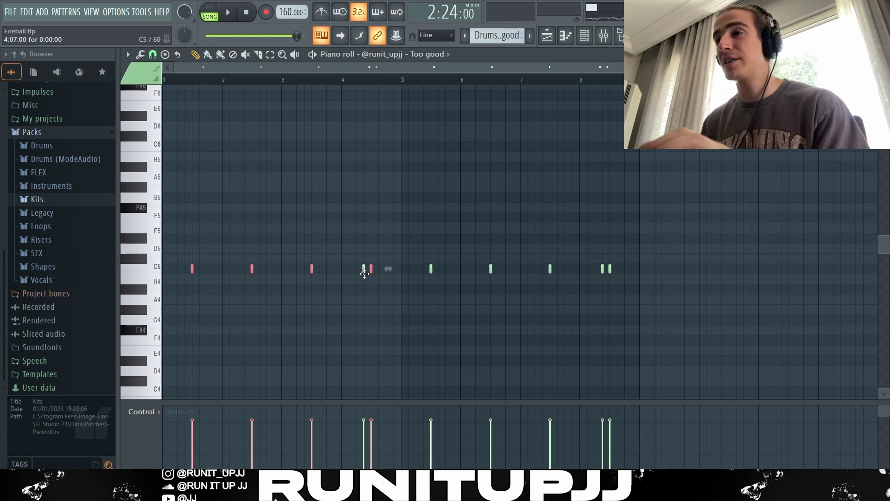
{"action": "left_click_drag", "start_coordinate": [401, 89], "coordinate": [163, 83]}
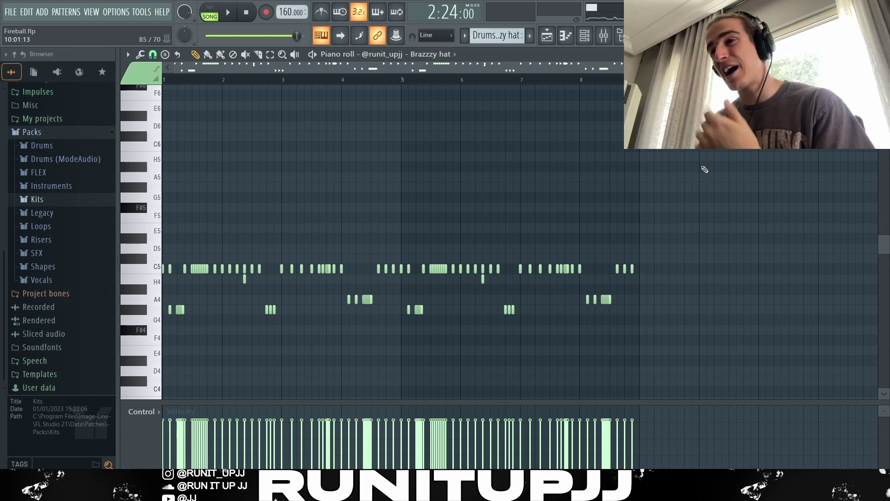
Step: Choose 1/4 step snap for the Brazzzy hat pattern and highlight the G#4 roll and the C5 run in bar 1
{"action": "left_click", "coordinate": [153, 54]}
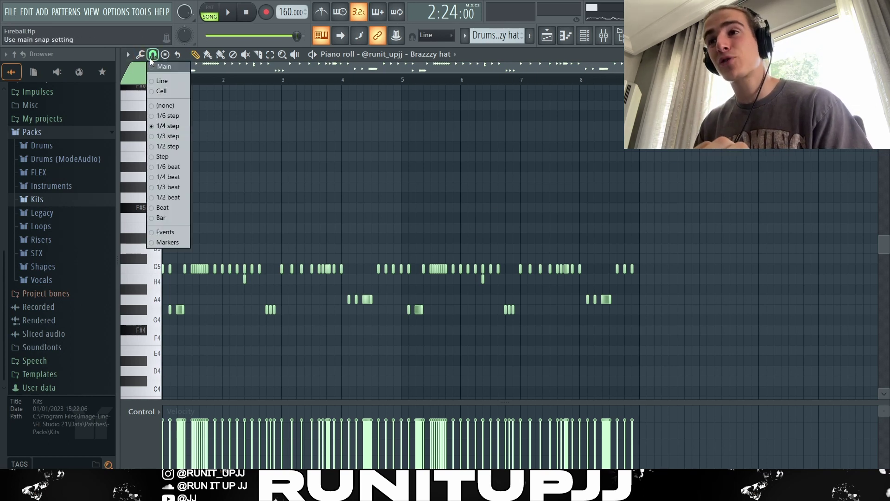
{"action": "left_click", "coordinate": [167, 126]}
{"action": "scroll", "coordinate": [203, 320], "scroll_direction": "up", "scroll_amount": 5}
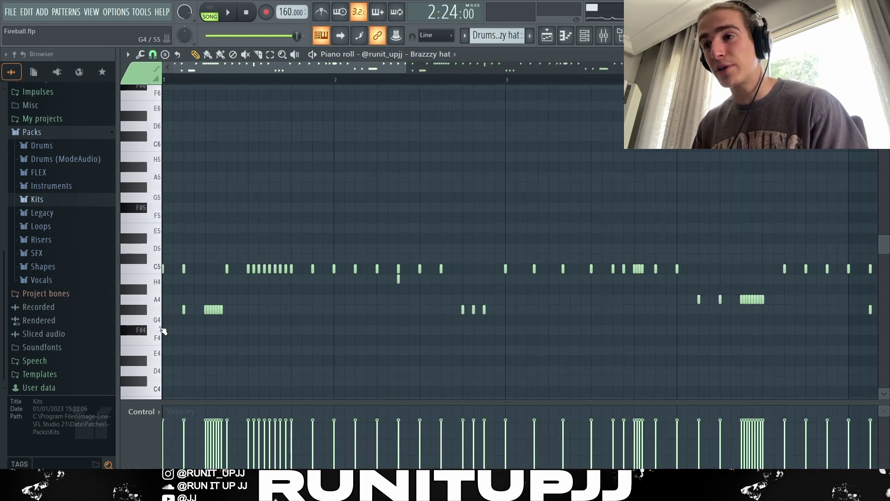
{"action": "left_click_drag", "start_coordinate": [264, 304], "coordinate": [366, 314]}
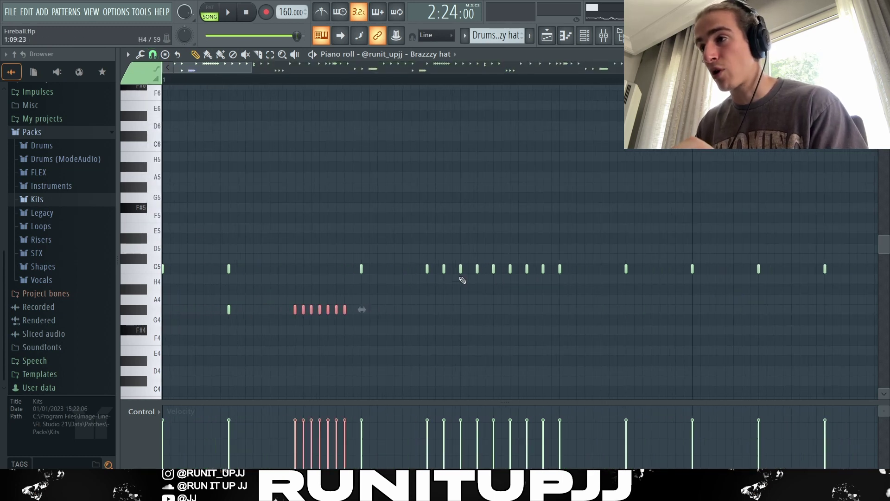
{"action": "left_click_drag", "start_coordinate": [423, 255], "coordinate": [557, 276]}
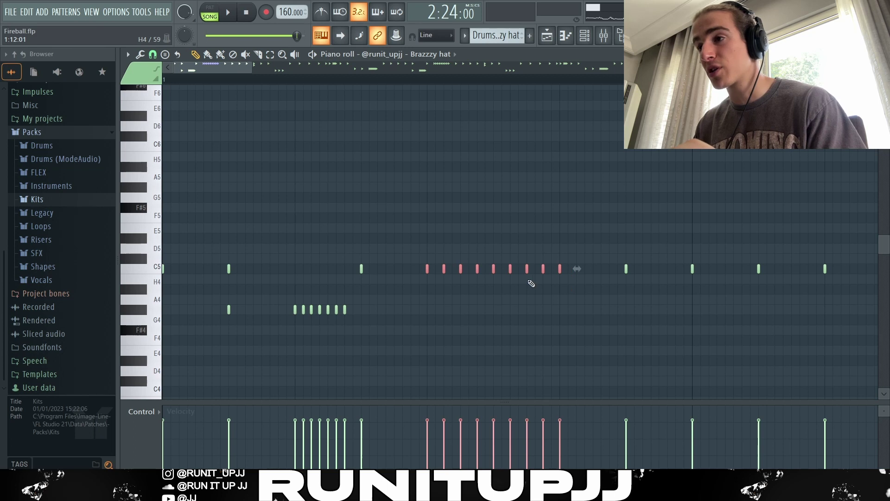
Step: Highlight the three G#4 hits just before bar 3 of the Brazzzy hat pattern
{"action": "scroll", "coordinate": [532, 284], "scroll_direction": "down", "scroll_amount": 5}
{"action": "left_click_drag", "start_coordinate": [514, 326], "coordinate": [453, 302]}
{"action": "left_click", "coordinate": [519, 299]}
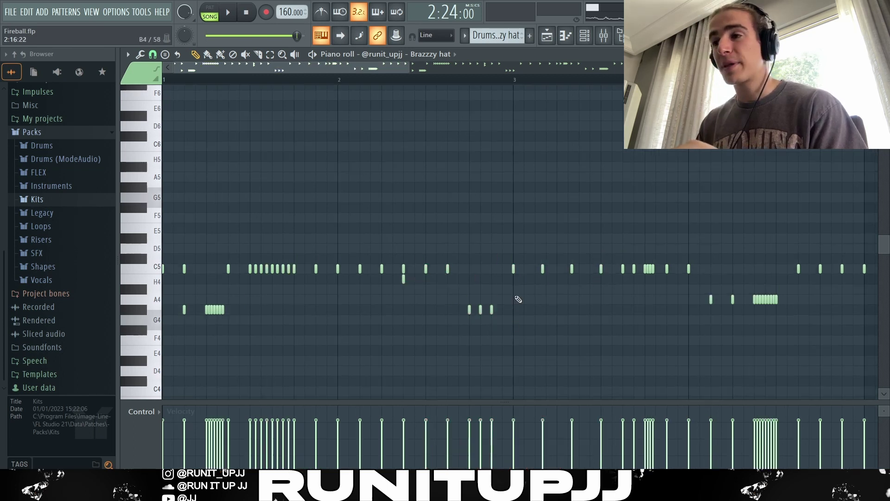
{"action": "left_click_drag", "start_coordinate": [519, 326], "coordinate": [459, 305]}
{"action": "scroll", "coordinate": [586, 328], "scroll_direction": "down", "scroll_amount": 2}
{"action": "scroll", "coordinate": [592, 357], "scroll_direction": "up", "scroll_amount": 4}
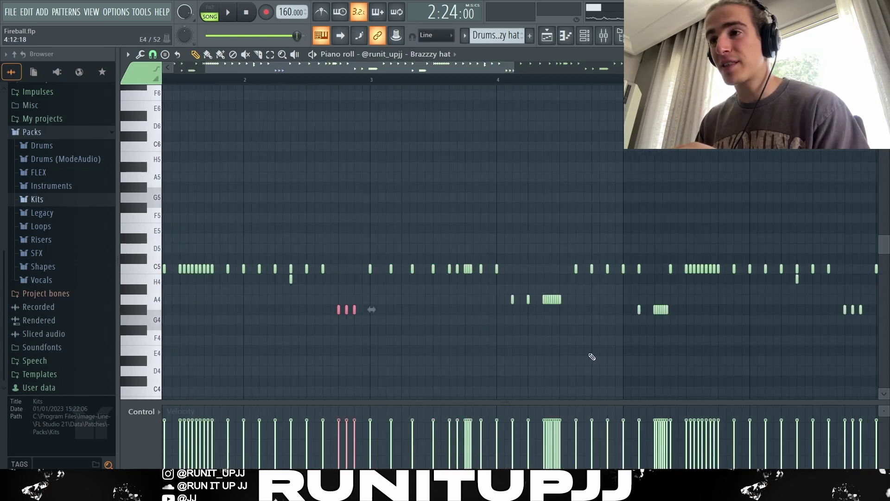
Step: Set the piano roll snap to 1/3 beat and highlight the first three C5 hat hits of bar 3
{"action": "left_click_drag", "start_coordinate": [263, 263], "coordinate": [409, 278]}
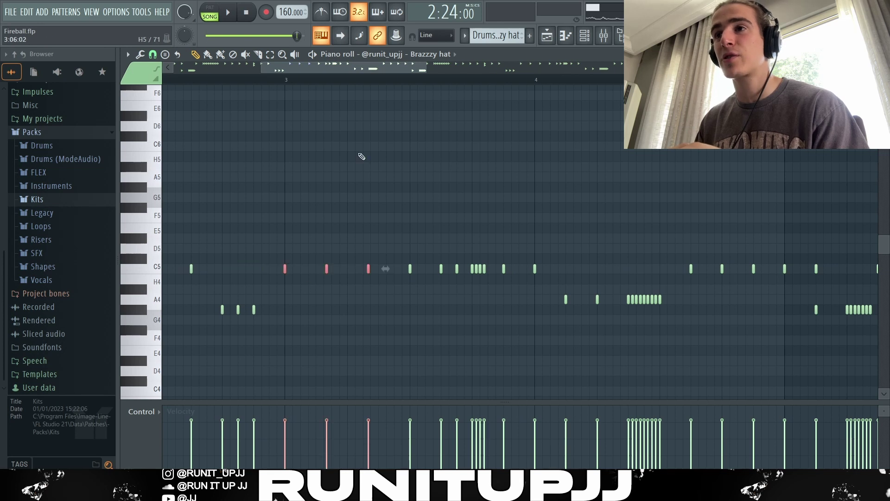
{"action": "left_click", "coordinate": [164, 55]}
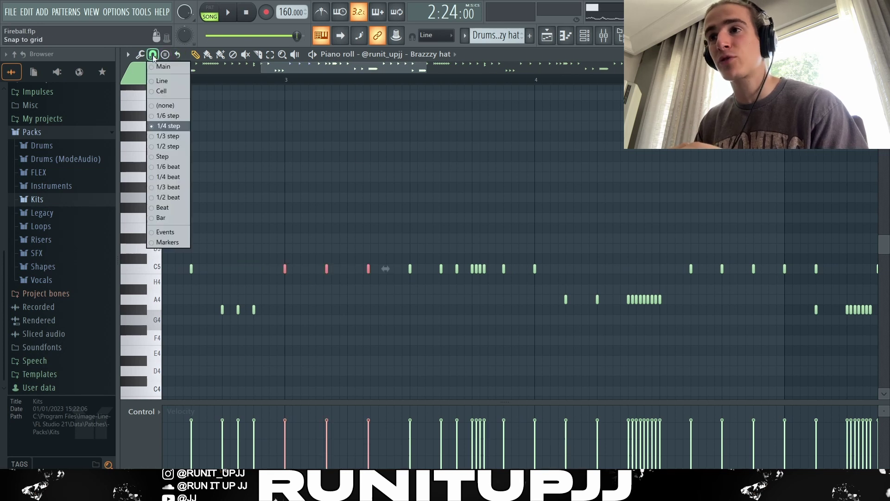
{"action": "left_click", "coordinate": [167, 188]}
{"action": "left_click_drag", "start_coordinate": [279, 254], "coordinate": [388, 284]}
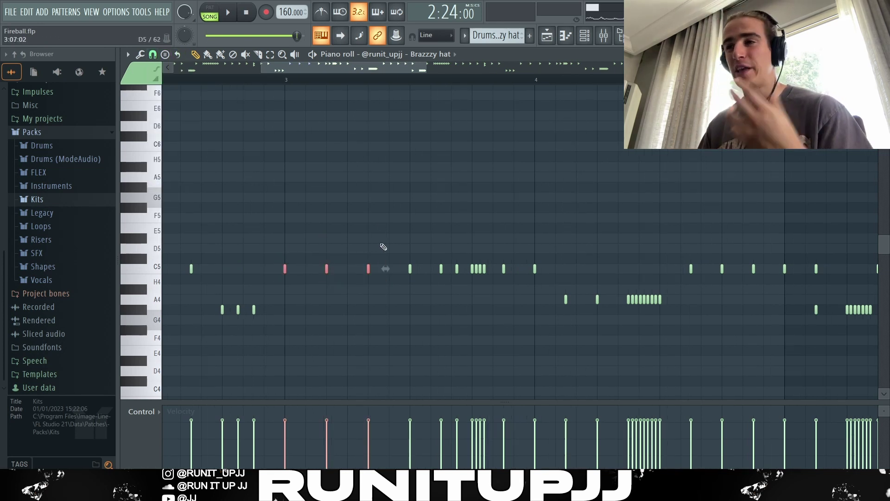
Step: Set the piano roll snap back to 1/4 step and return to the overview of the whole hat pattern
{"action": "left_click", "coordinate": [153, 54]}
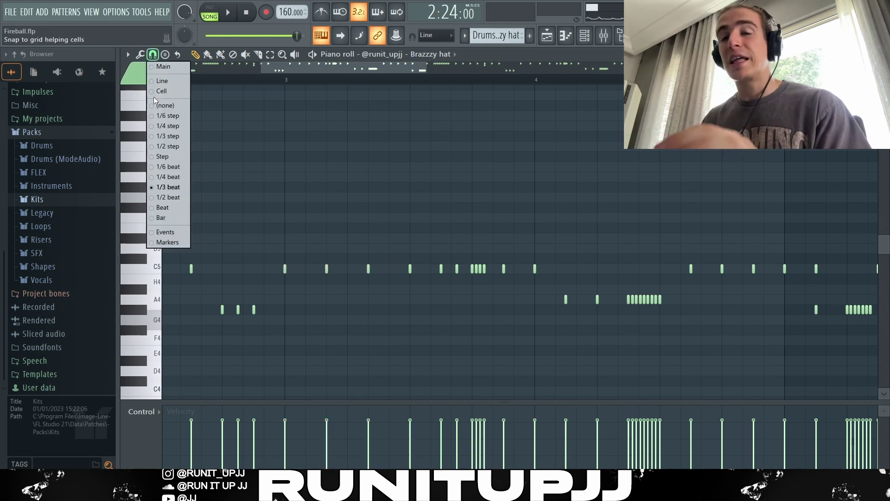
{"action": "left_click", "coordinate": [161, 147]}
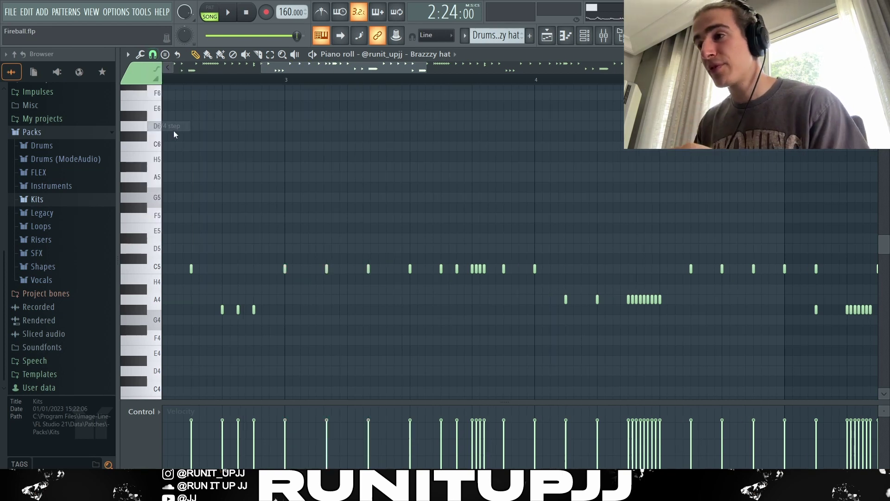
{"action": "scroll", "coordinate": [397, 99], "scroll_direction": "down", "scroll_amount": 4}
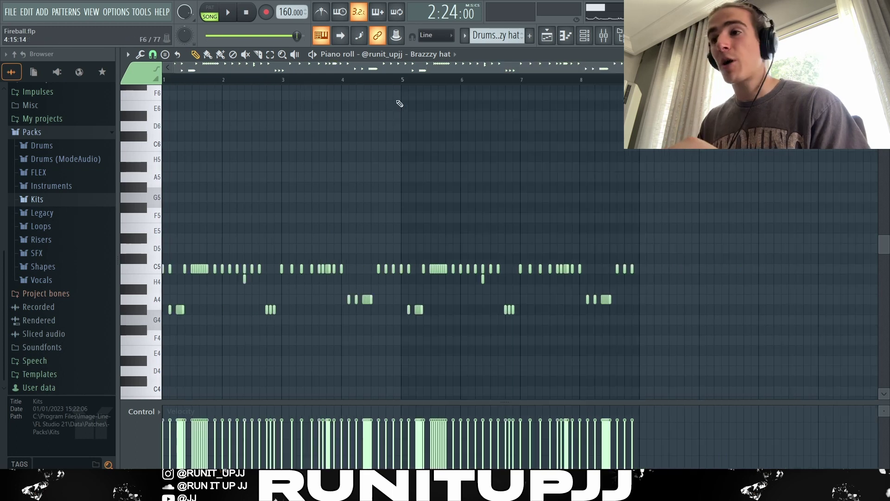
Step: Highlight the first four bars of the Brazzzy hat pattern, clear the selection and play the drums back
{"action": "left_click_drag", "start_coordinate": [402, 80], "coordinate": [80, 93]}
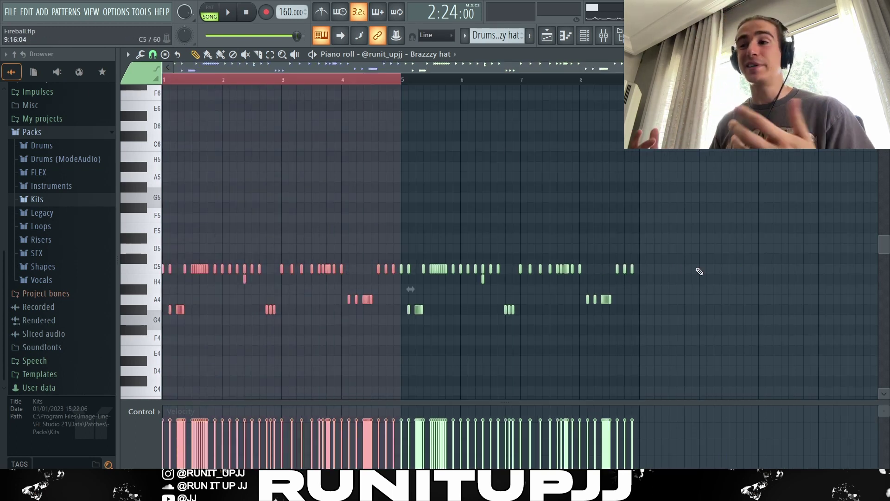
{"action": "key", "text": "ctrl+d"}
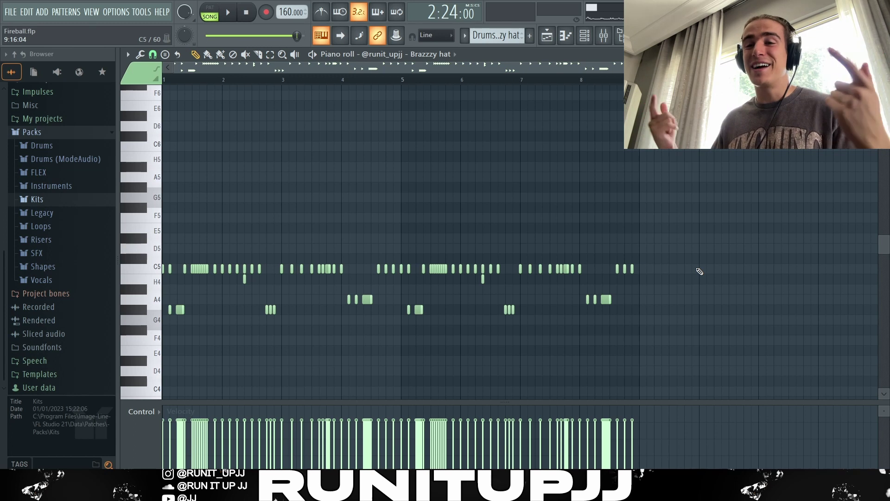
{"action": "key", "text": "space"}
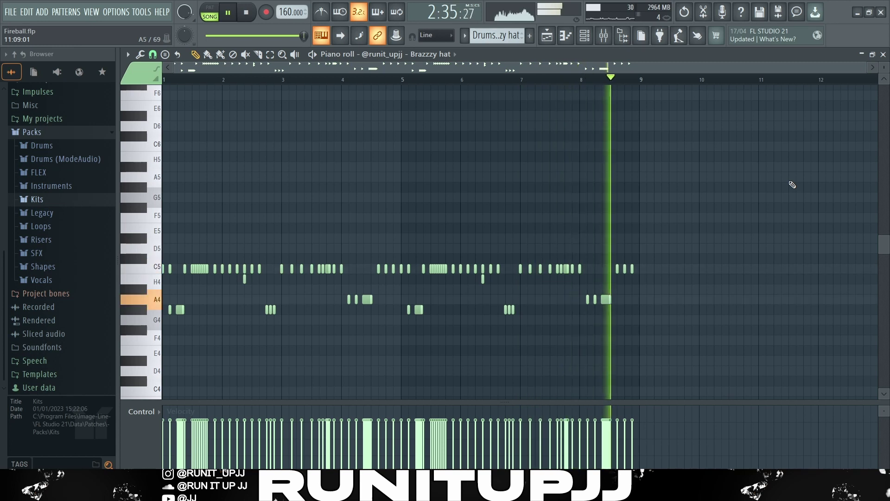
{"action": "key", "text": "space"}
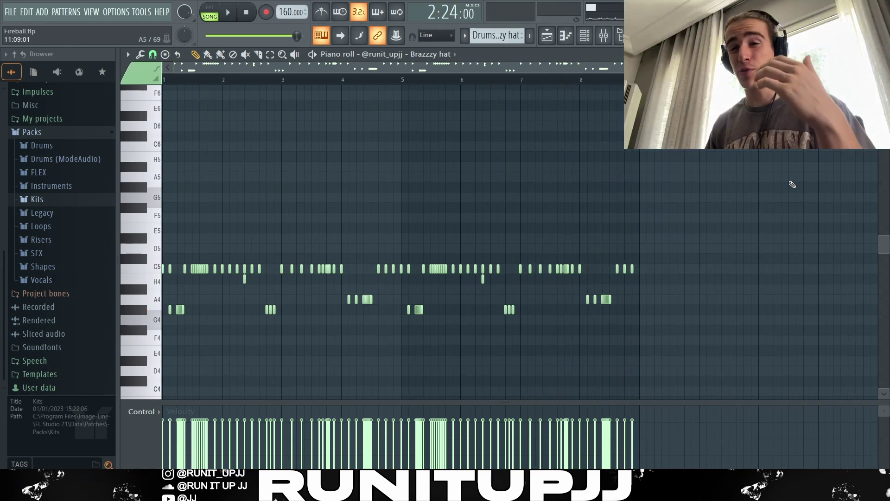
Step: Unmute the Ahhhh 808 on Track 8 of the playlist, open its pattern and close the sampler window
{"action": "key", "text": "F5"}
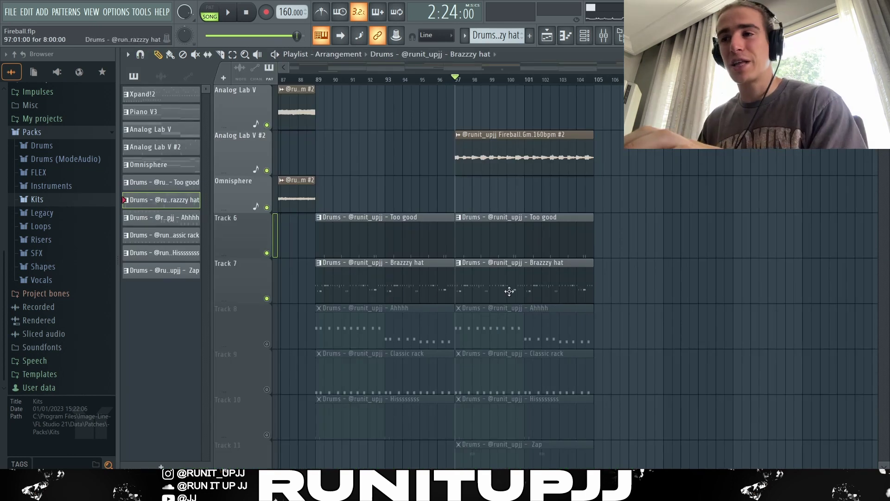
{"action": "left_click", "coordinate": [267, 344]}
{"action": "double_click", "coordinate": [465, 318]}
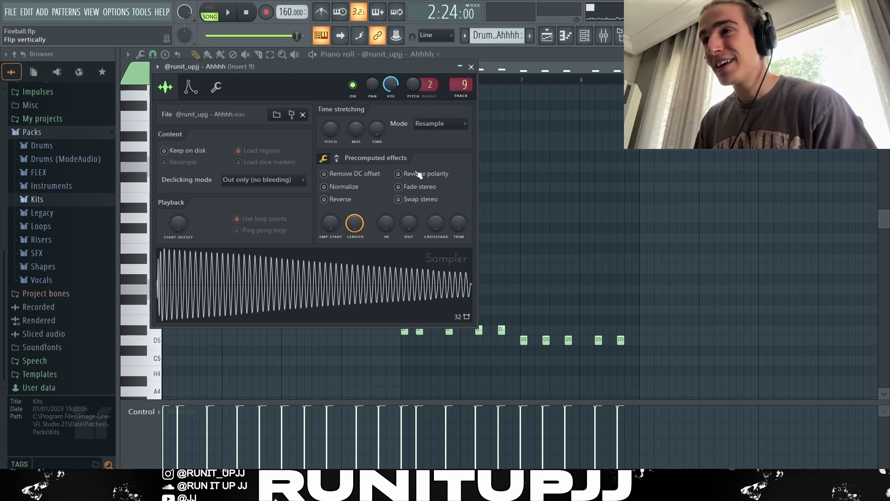
{"action": "left_click", "coordinate": [471, 67]}
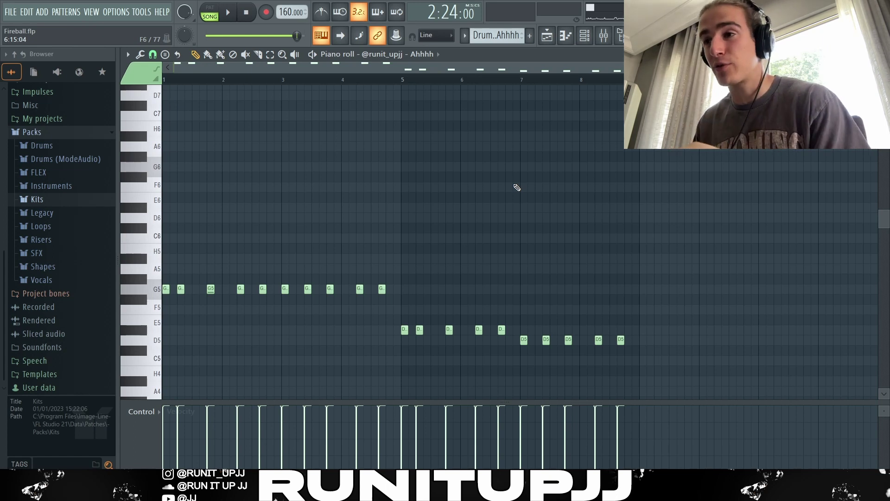
Step: Highlight the G5, D#5 and D5 note groups of the Ahhhh pattern, and clear the selection
{"action": "left_click_drag", "start_coordinate": [407, 302], "coordinate": [230, 301]}
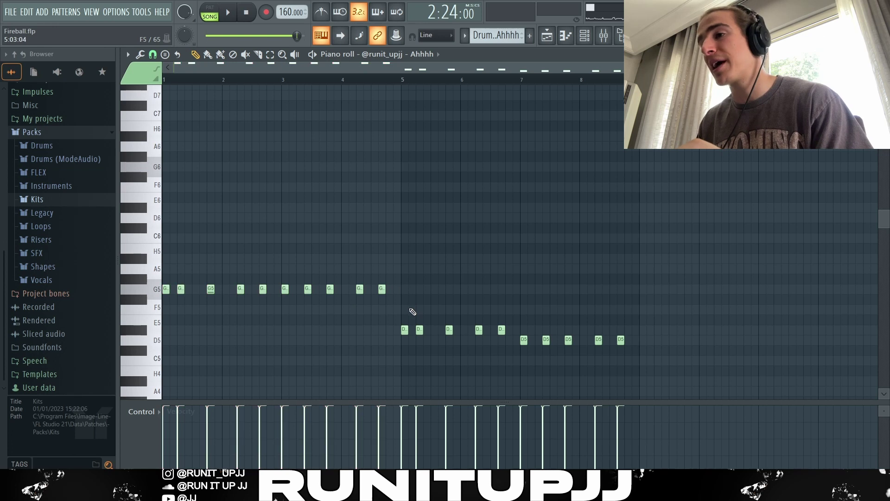
{"action": "left_click_drag", "start_coordinate": [384, 325], "coordinate": [698, 338]}
{"action": "left_click", "coordinate": [389, 337], "text": "ctrl"}
{"action": "left_click_drag", "start_coordinate": [389, 338], "coordinate": [697, 338]}
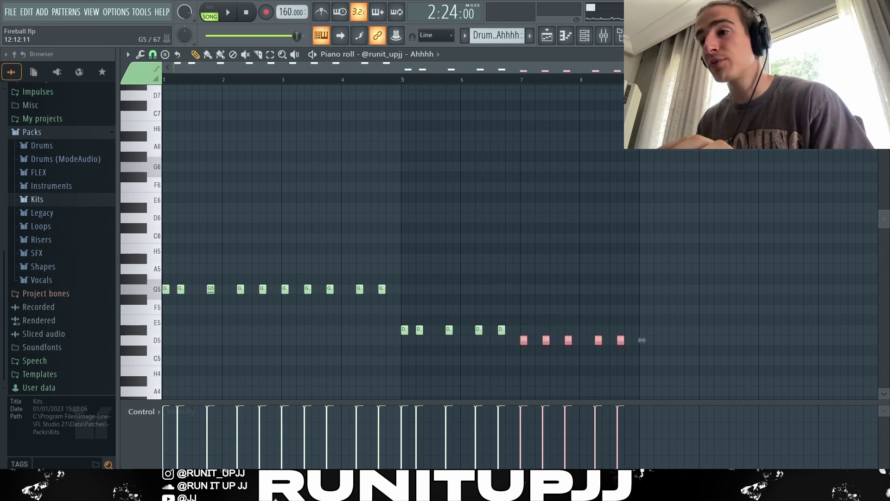
{"action": "left_click", "coordinate": [380, 255], "text": "ctrl"}
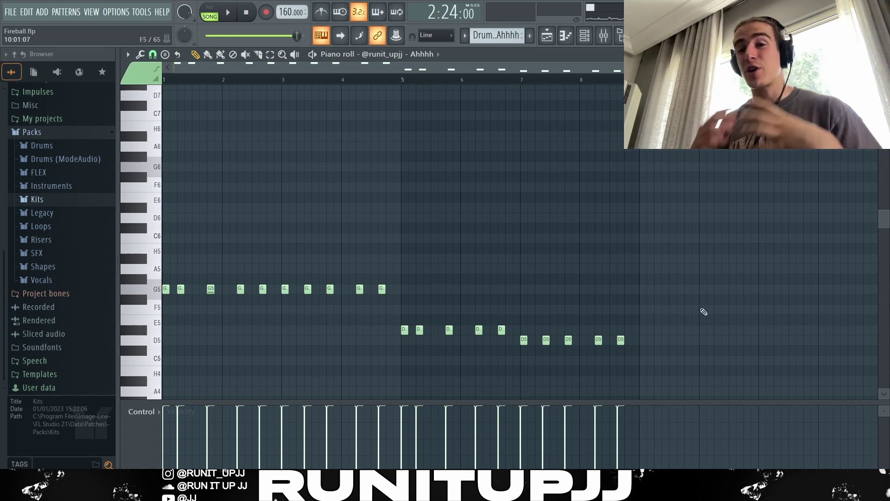
Step: Select all notes of the Ahhhh pattern to show its rhythm, and play it back with the other tracks
{"action": "key", "text": "ctrl+a"}
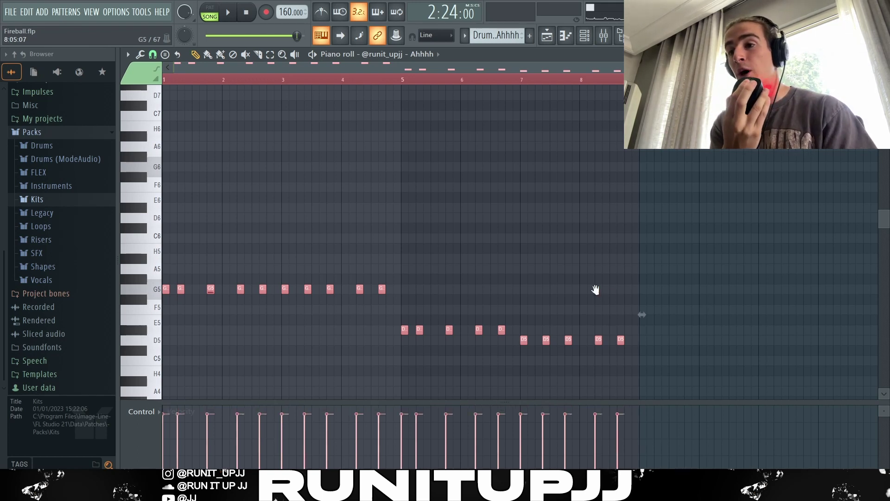
{"action": "scroll", "coordinate": [596, 292], "scroll_direction": "up", "scroll_amount": 1}
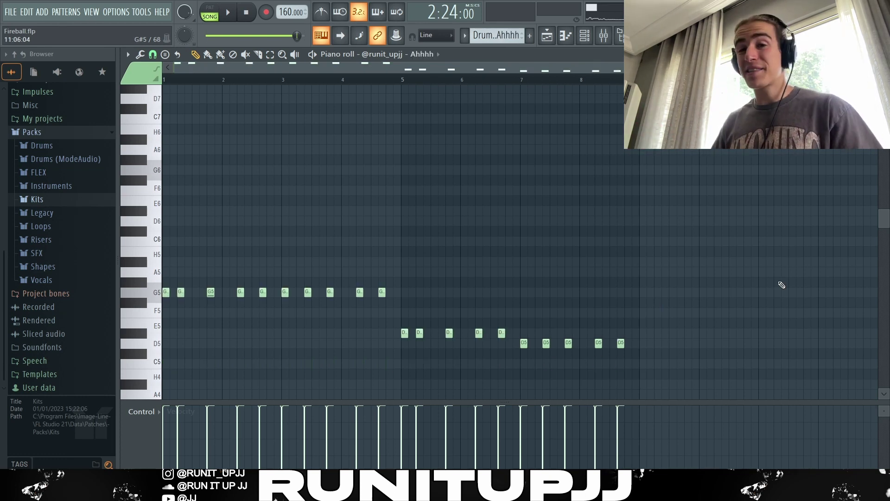
{"action": "key", "text": "space"}
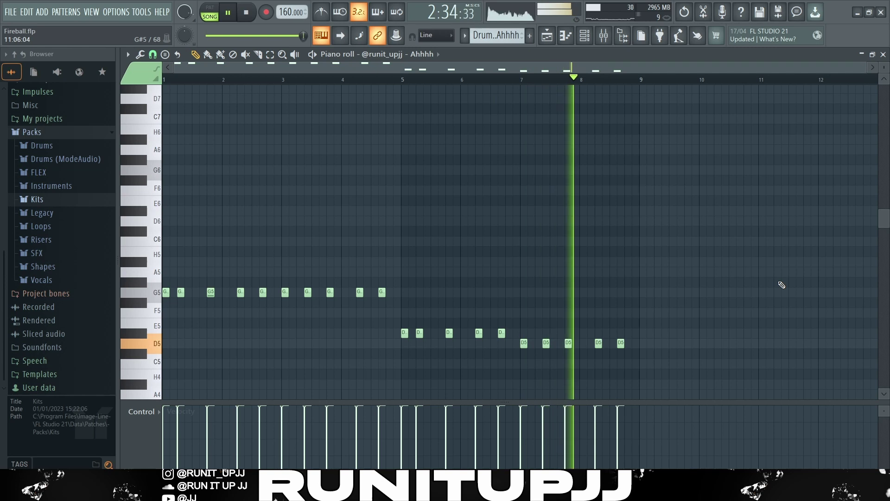
{"action": "key", "text": "space"}
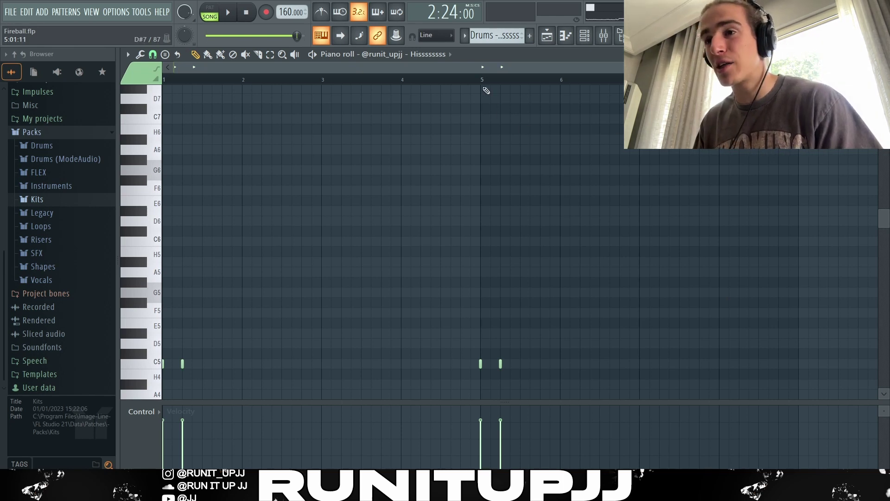
Step: Highlight the first four bars of the Hisssssss drum pattern
{"action": "left_click_drag", "start_coordinate": [483, 83], "coordinate": [163, 82]}
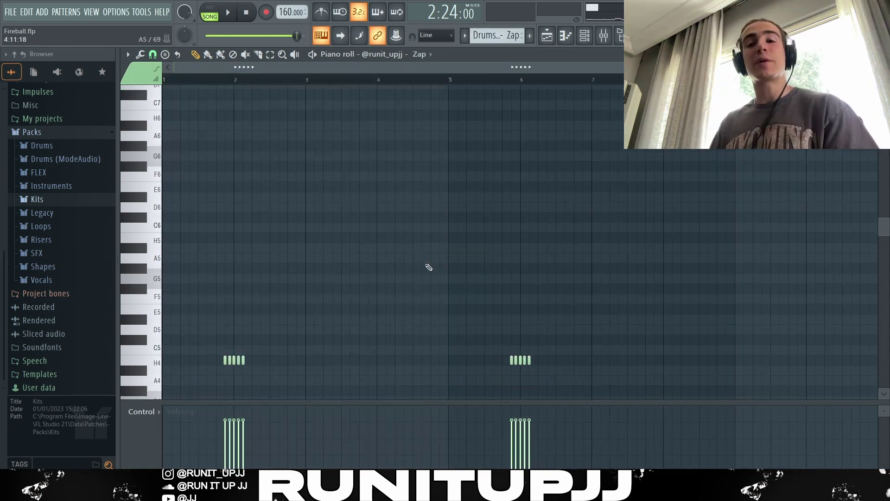
Step: Highlight the first group of H4 notes in the Zap pattern, and bring up the mixer to show the channel panning
{"action": "scroll", "coordinate": [510, 272], "scroll_direction": "down", "scroll_amount": 1}
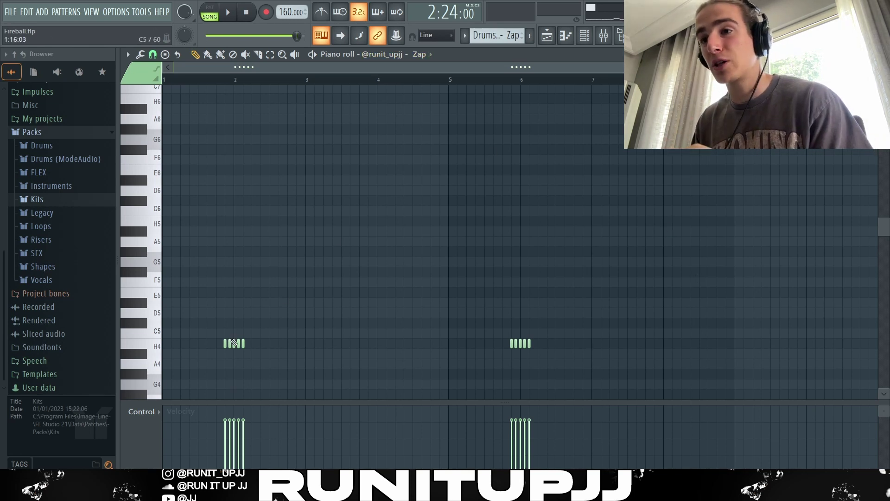
{"action": "left_click_drag", "start_coordinate": [223, 356], "coordinate": [257, 344]}
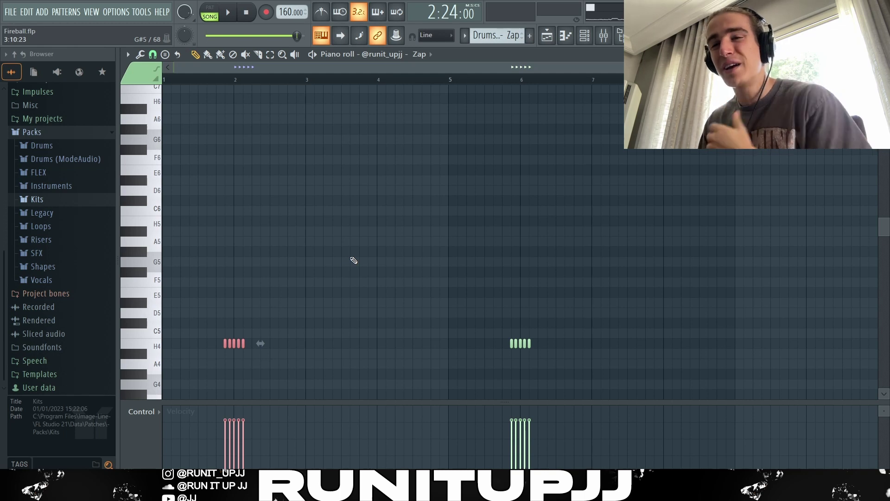
{"action": "key", "text": "F9"}
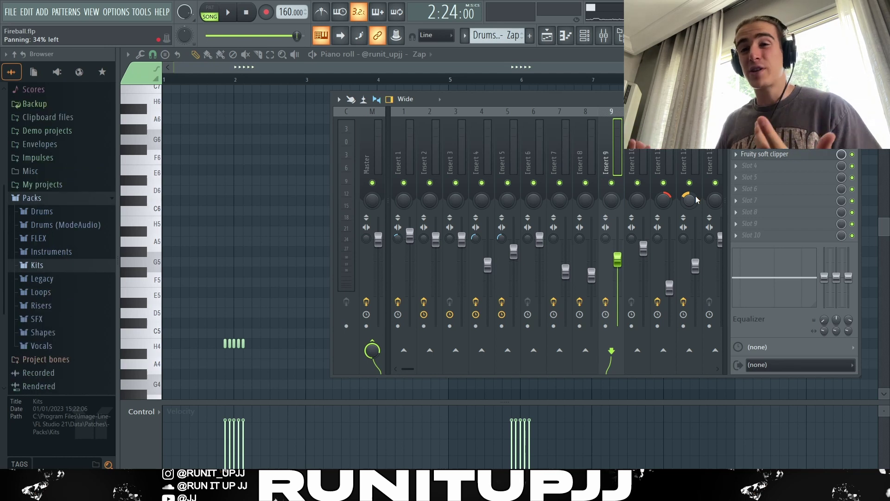
Step: Return to the playlist and play the eight-bar section from bar 97 with all melody and drum tracks together
{"action": "key", "text": "F5"}
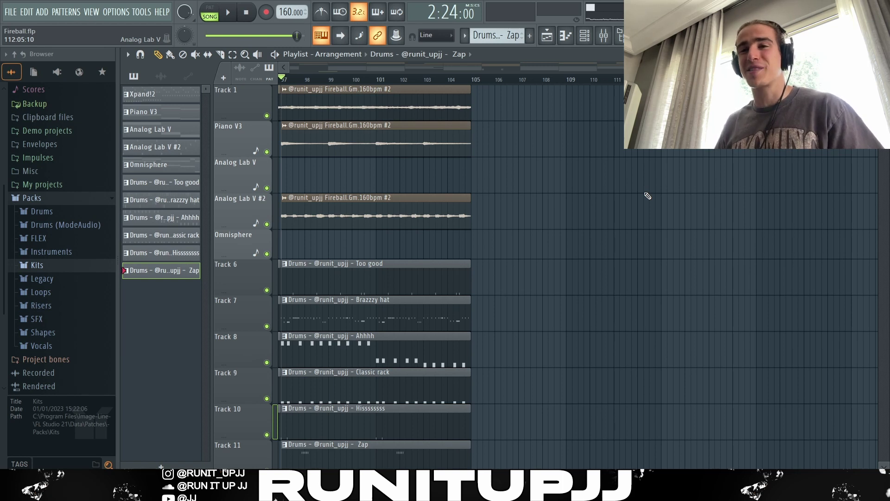
{"action": "key", "text": "space"}
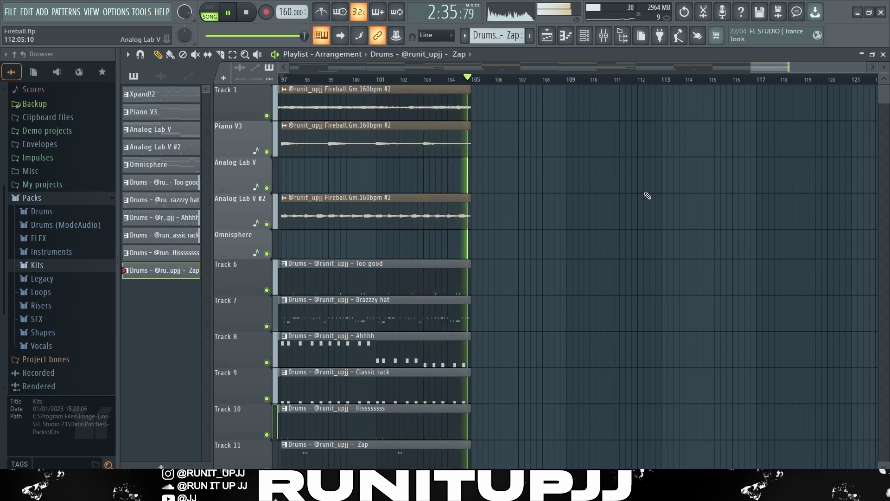
{"action": "key", "text": "space"}
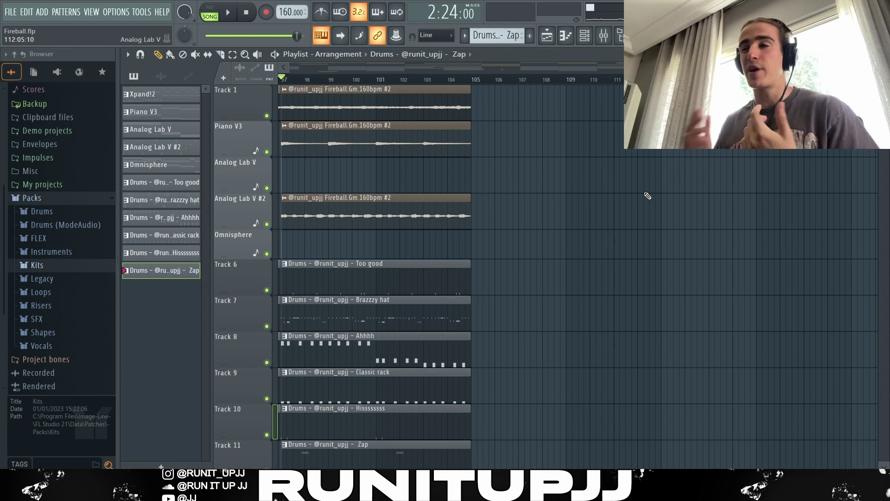
Step: Show the whole arrangement, highlight the intro clips in the first eight bars, and clear the selection
{"action": "scroll", "coordinate": [648, 196], "scroll_direction": "down", "scroll_amount": 5}
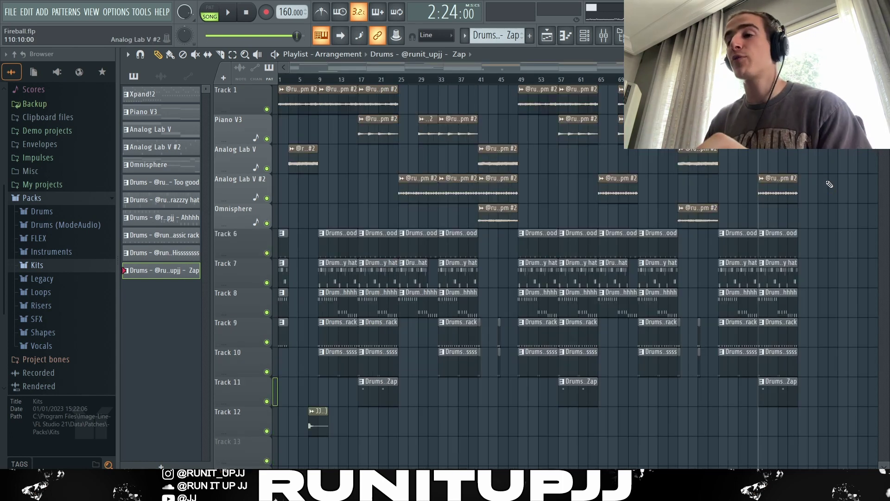
{"action": "left_click_drag", "start_coordinate": [290, 398], "coordinate": [302, 91]}
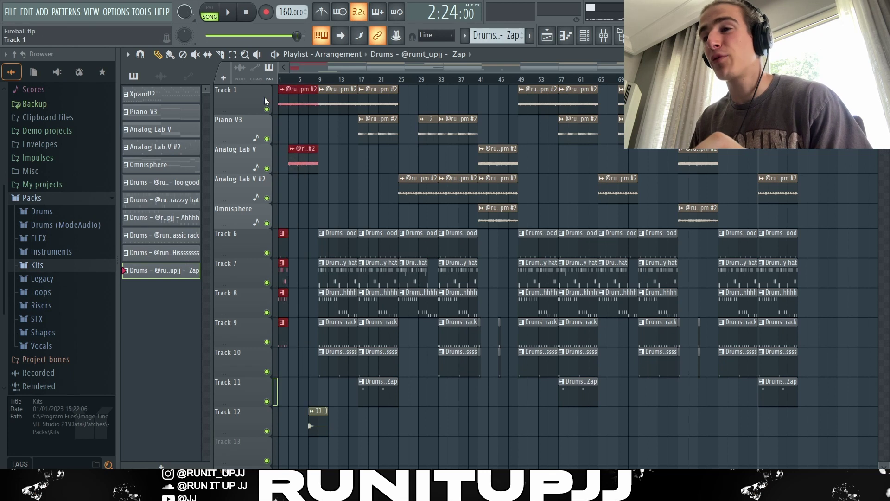
{"action": "left_click", "coordinate": [299, 156]}
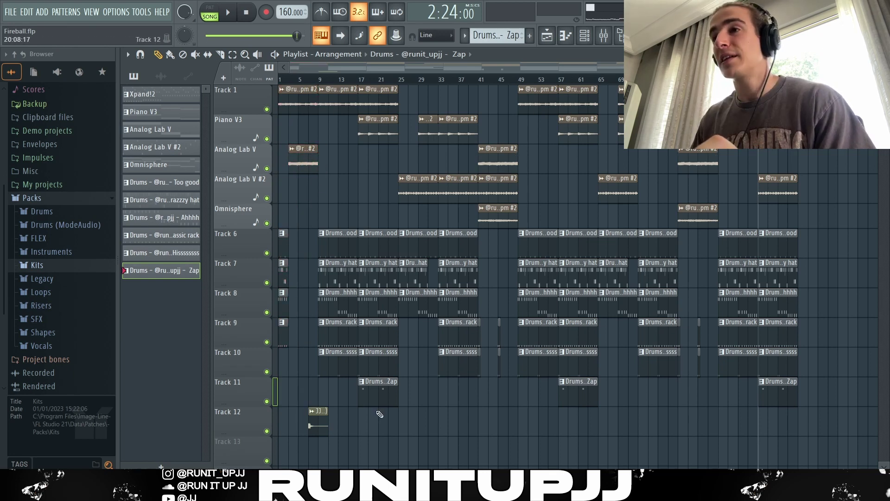
Step: Highlight the clips of bars 9 to 24 and those of bars 25 to 48 in the arrangement, and clear the selection
{"action": "left_click_drag", "start_coordinate": [383, 434], "coordinate": [352, 142]}
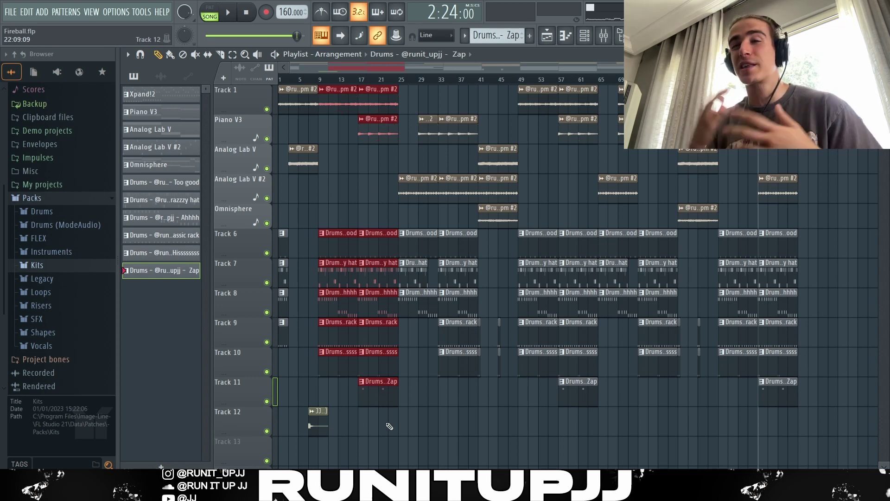
{"action": "left_click_drag", "start_coordinate": [399, 406], "coordinate": [519, 86]}
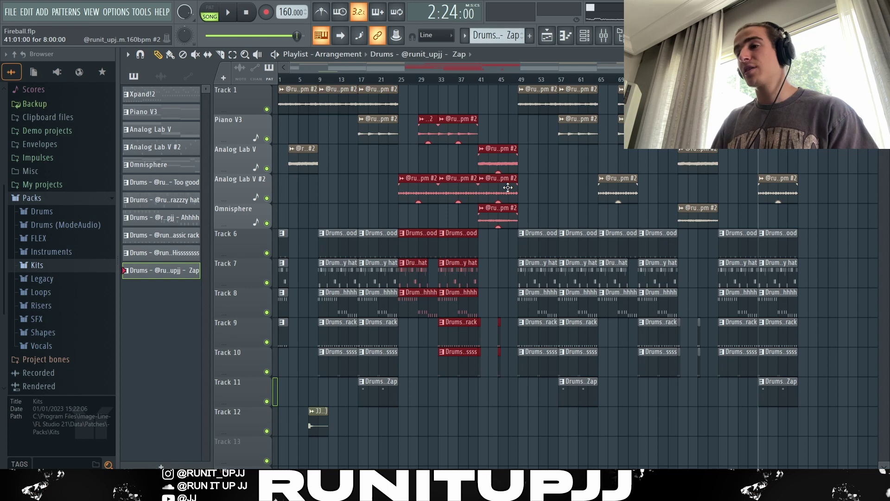
{"action": "left_click", "coordinate": [509, 338]}
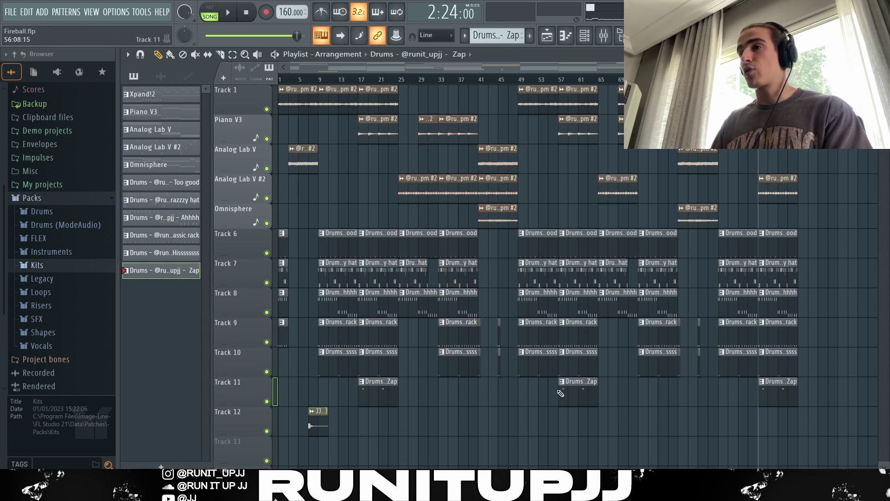
Step: Highlight the arrangement's remaining sections one after another, from the clips at bar 49 to the closing clips
{"action": "left_click_drag", "start_coordinate": [599, 406], "coordinate": [518, 89]}
{"action": "left_click_drag", "start_coordinate": [710, 406], "coordinate": [622, 111]}
{"action": "left_click_drag", "start_coordinate": [821, 431], "coordinate": [733, 160]}
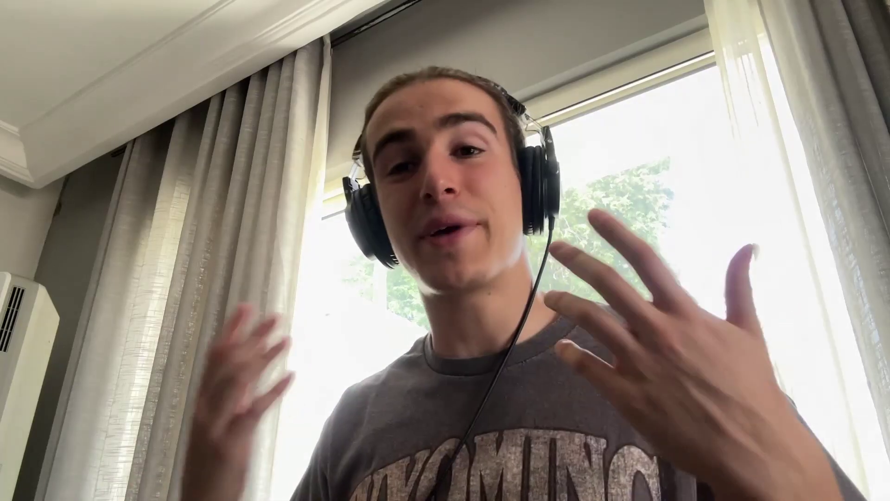